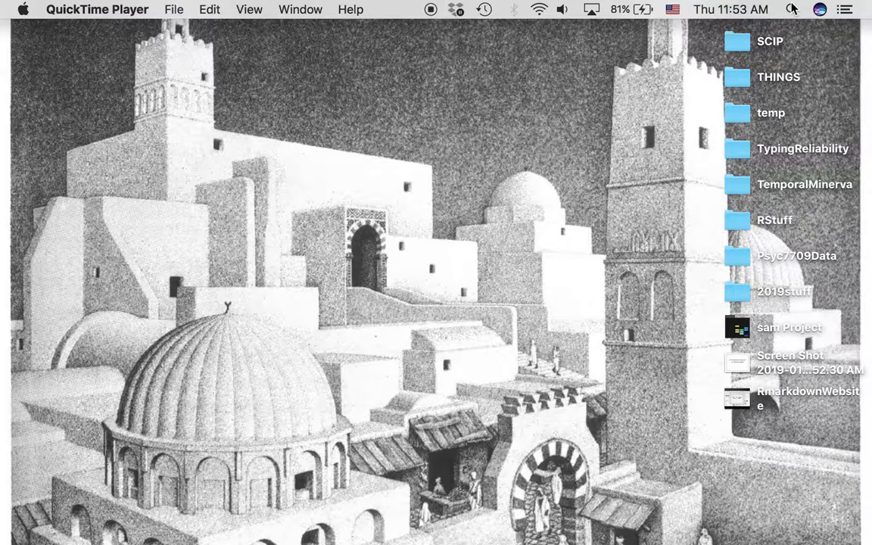
# Launch the plain R application (not RStudio) from Spotlight.
pyautogui.press('super+space')
pyautogui.write('R')
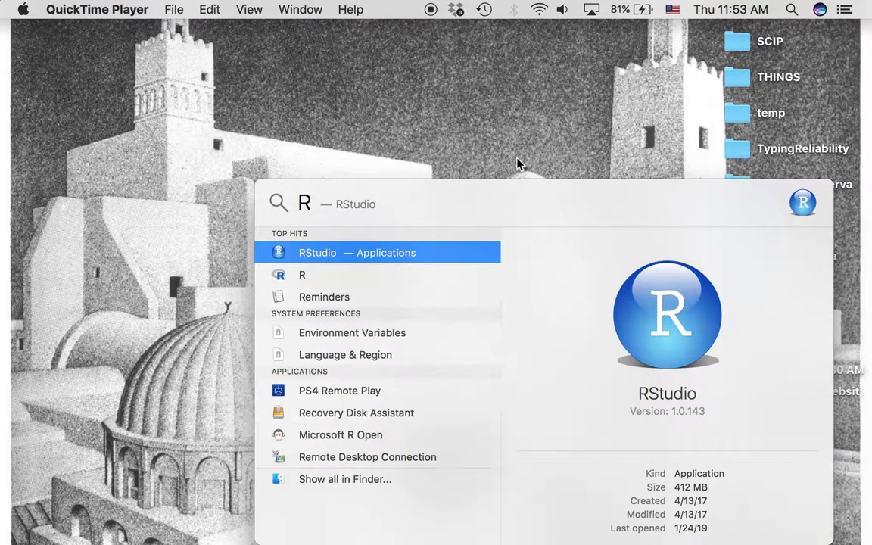
pyautogui.press('Down')
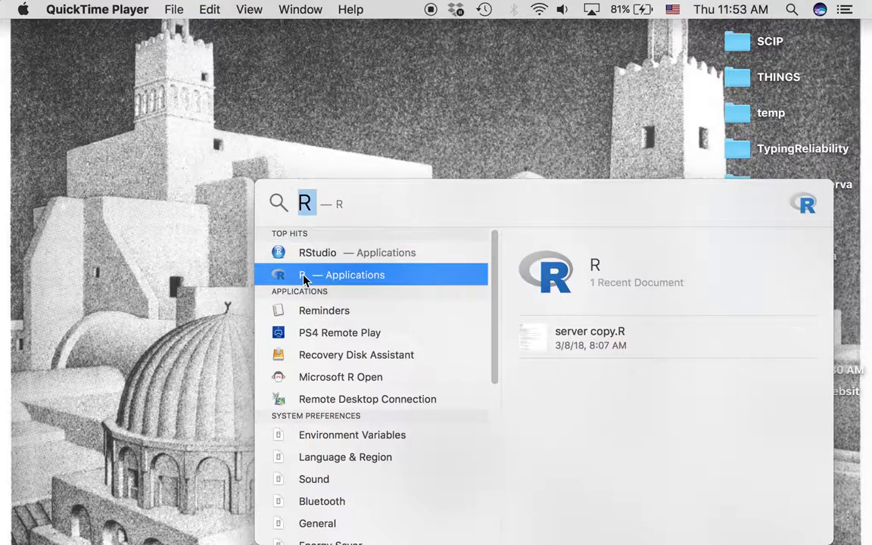
pyautogui.press('Return')
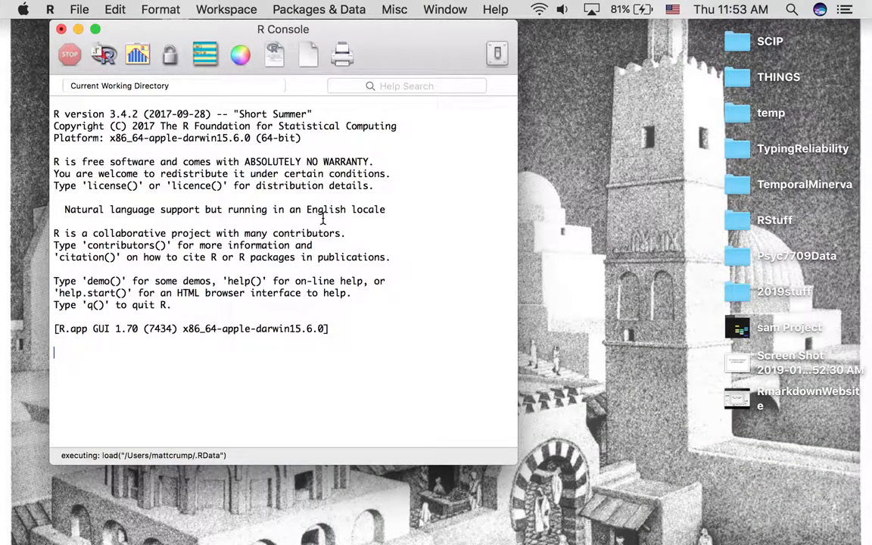
# Move the R Console aside and evaluate 1+1 and 4*5, returning 2 and 20.
pyautogui.moveTo(399, 29)
pyautogui.mouseDown()
pyautogui.moveTo(570, 9)
pyautogui.moveTo(495, 9)
pyautogui.mouseUp()
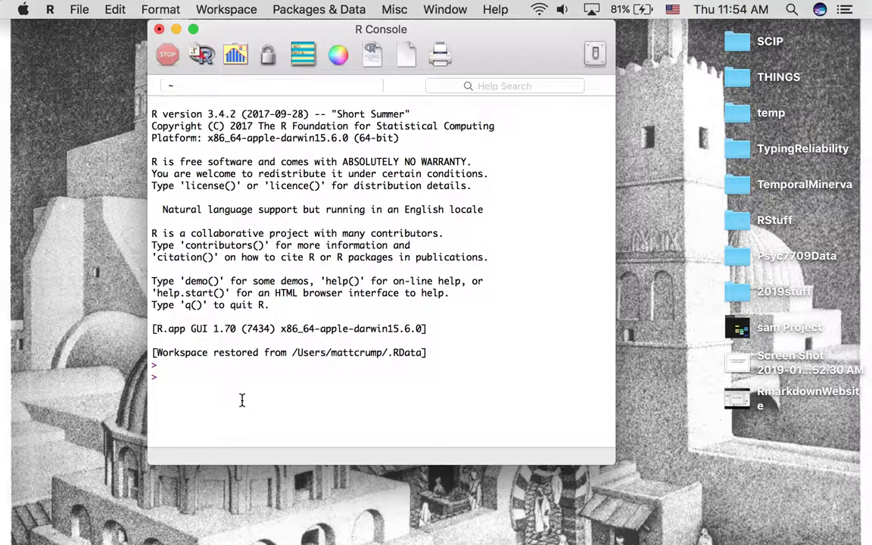
pyautogui.write('1+')
pyautogui.write('1')
pyautogui.press('Return')
pyautogui.write('4')
pyautogui.write('*5')
pyautogui.press('Return')
# Quit R without saving the workspace and start RStudio from Spotlight.
pyautogui.click(50, 9)
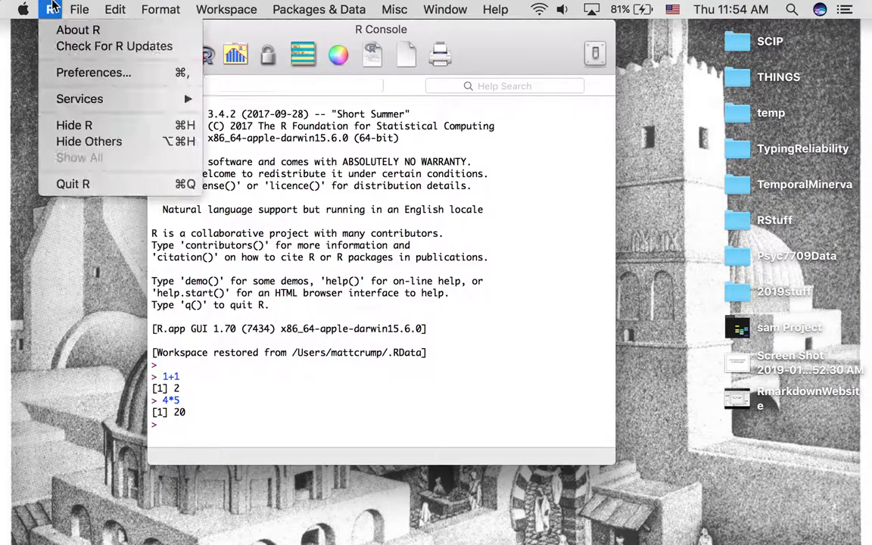
pyautogui.click(90, 189)
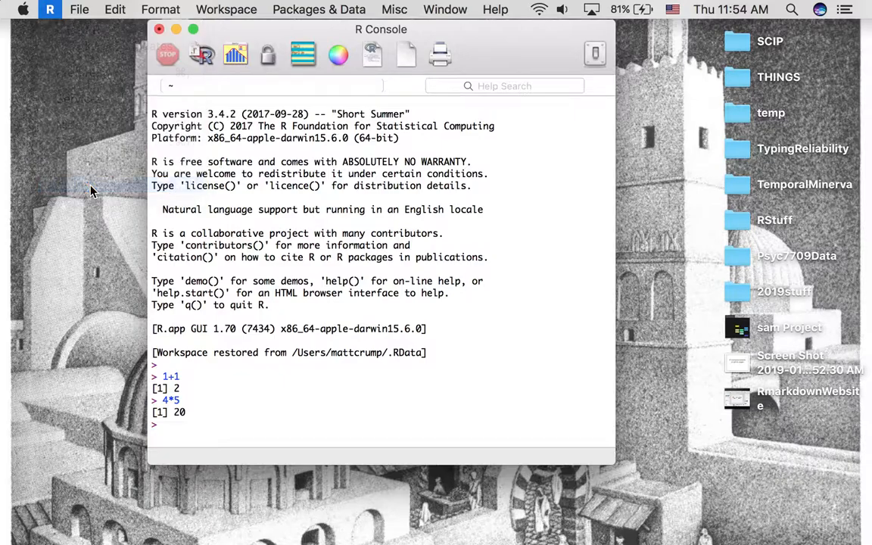
pyautogui.click(346, 163)
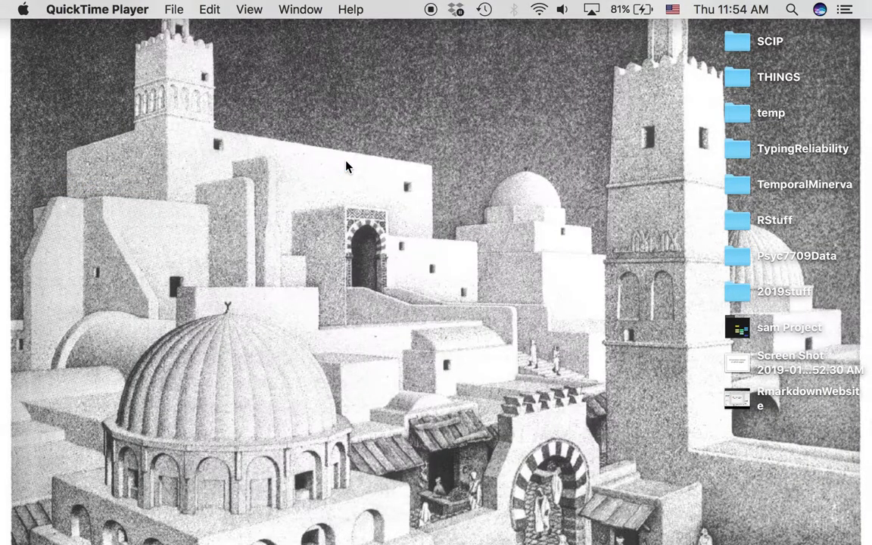
pyautogui.click(424, 105)
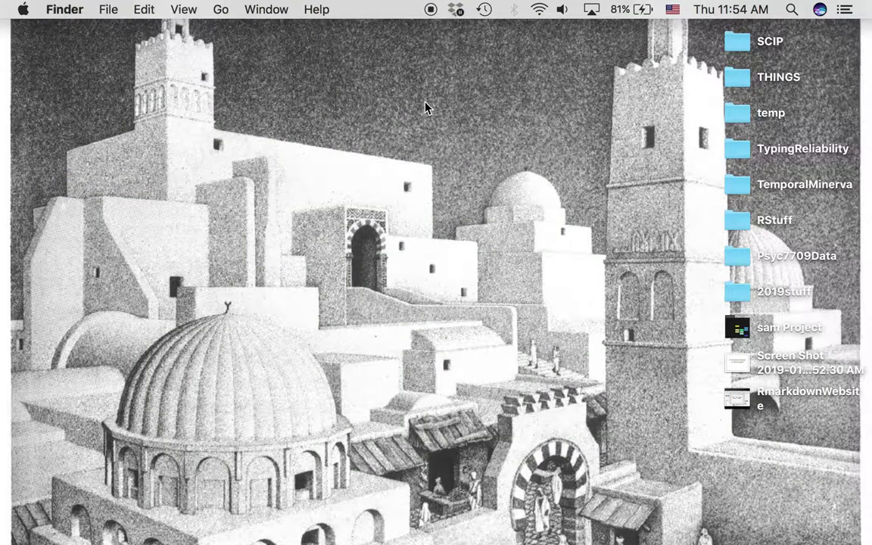
pyautogui.click(791, 9)
pyautogui.write('R')
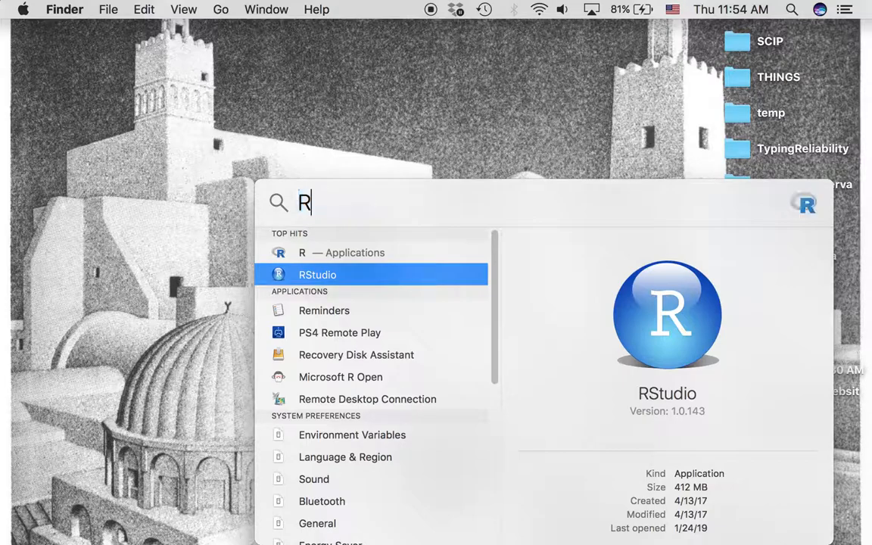
pyautogui.write('Studio')
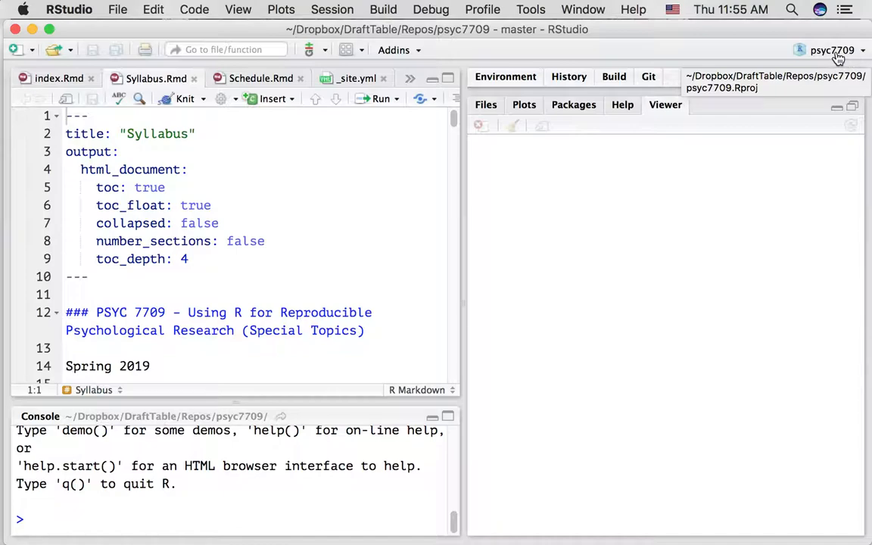
# Start a new project in a brand new directory as an Empty Project.
pyautogui.click(837, 59)
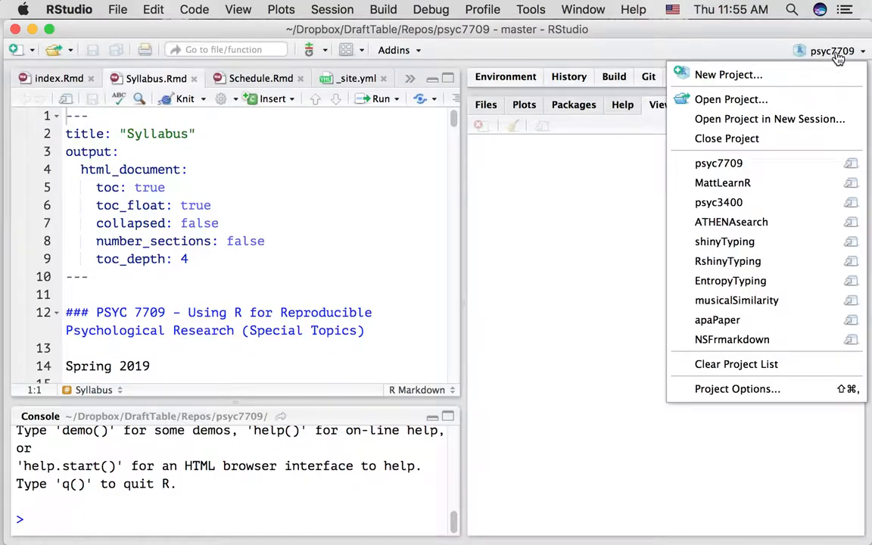
pyautogui.click(728, 76)
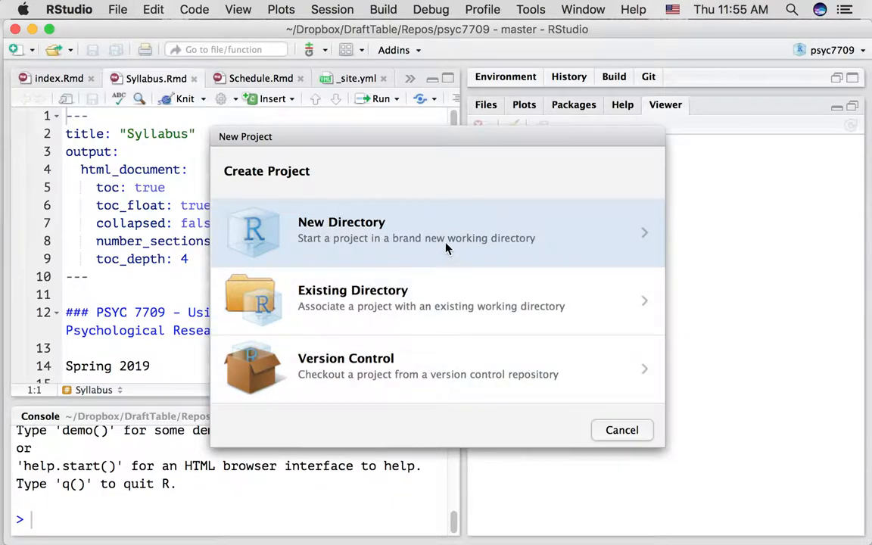
pyautogui.click(446, 248)
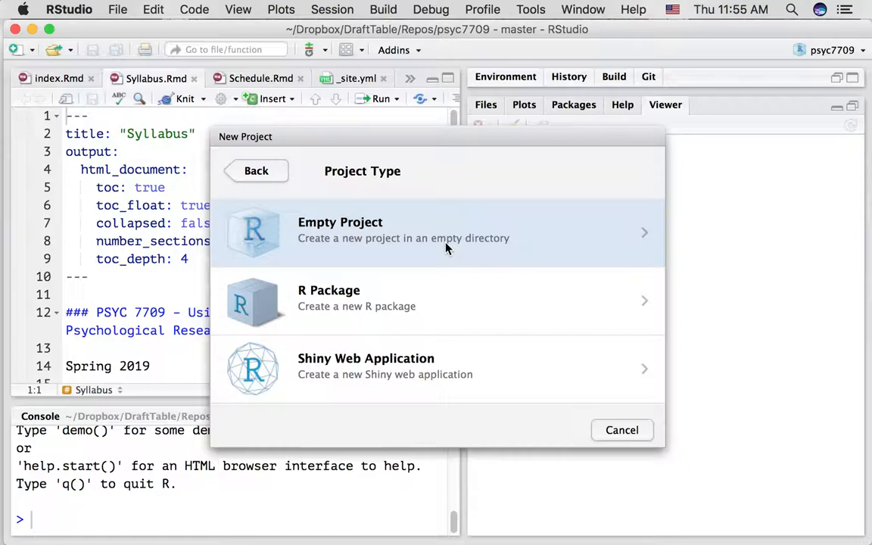
pyautogui.click(446, 247)
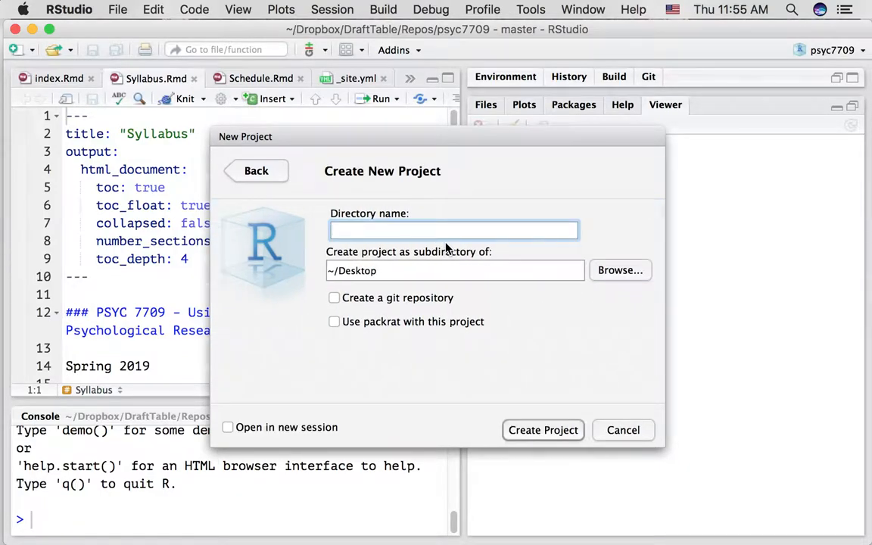
pyautogui.write('Test')
pyautogui.write('Project')
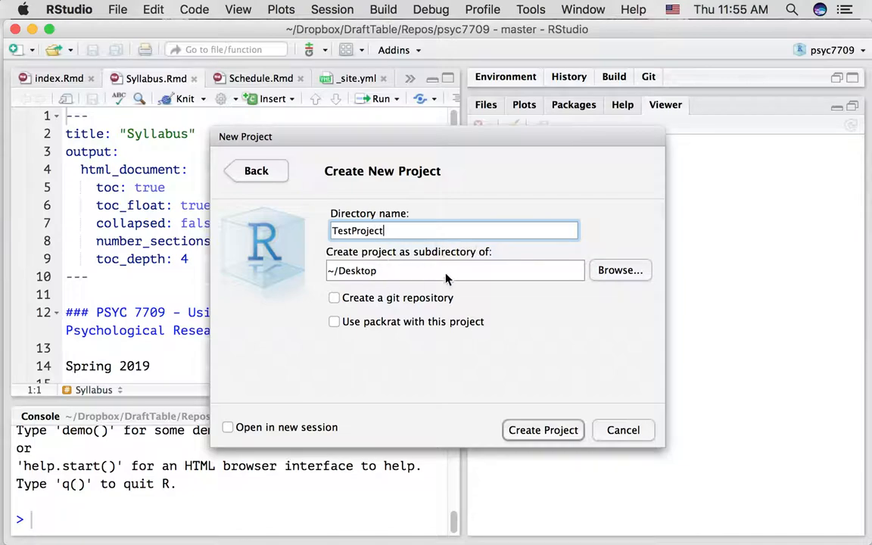
# Name it TestProject under ~/Desktop and create the project, switching to it.
pyautogui.click(634, 272)
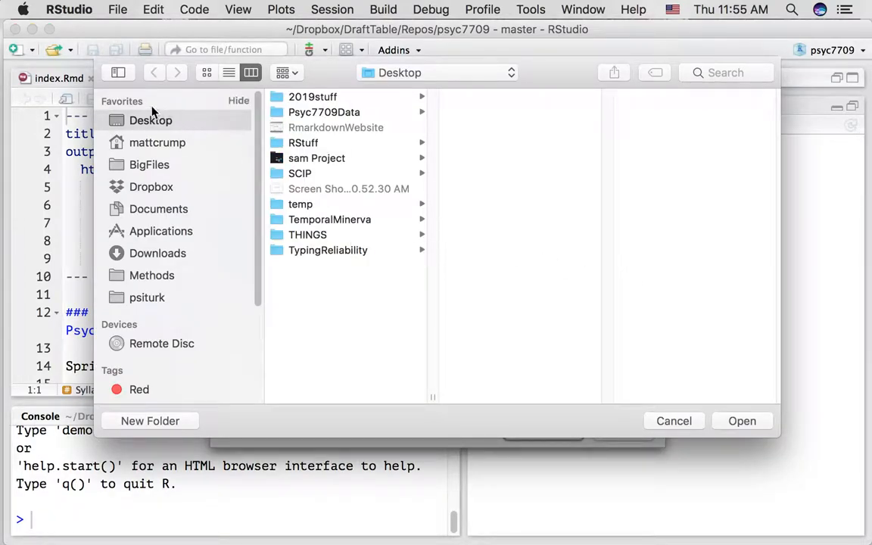
pyautogui.click(742, 420)
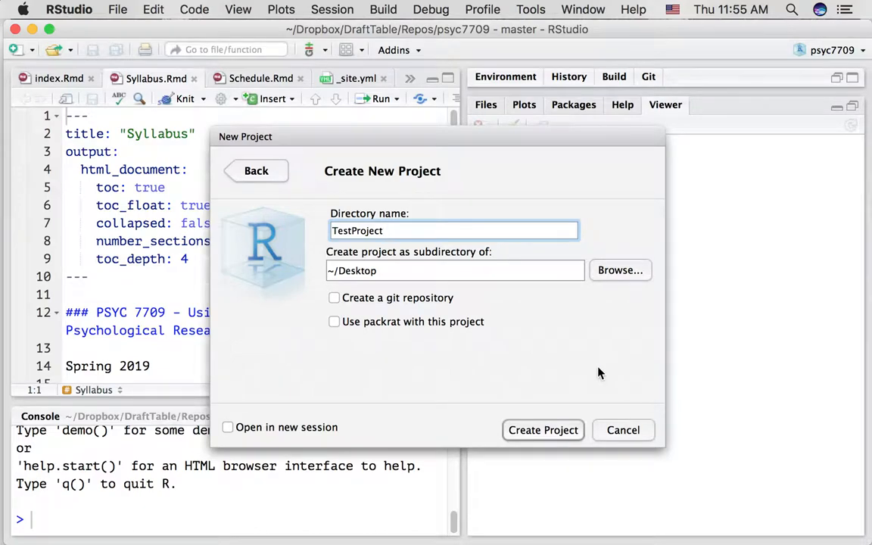
pyautogui.click(559, 438)
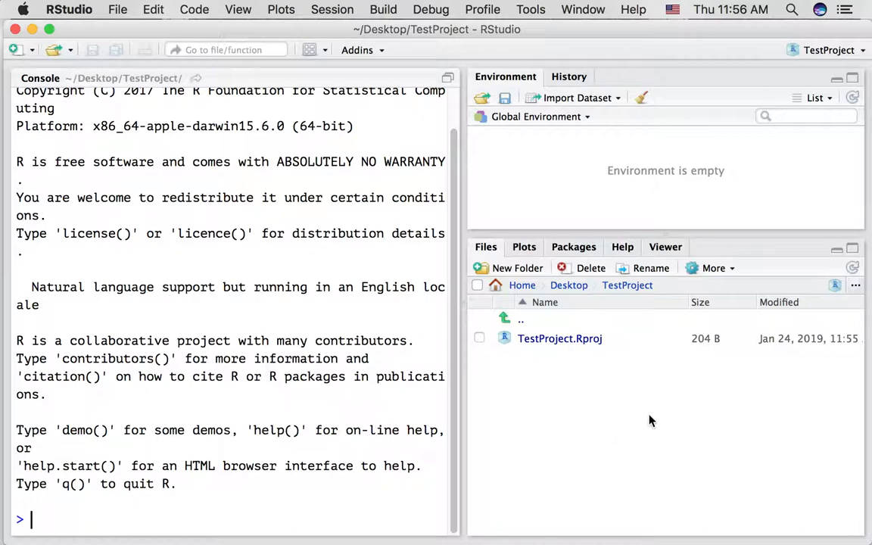
pyautogui.click(16, 47)
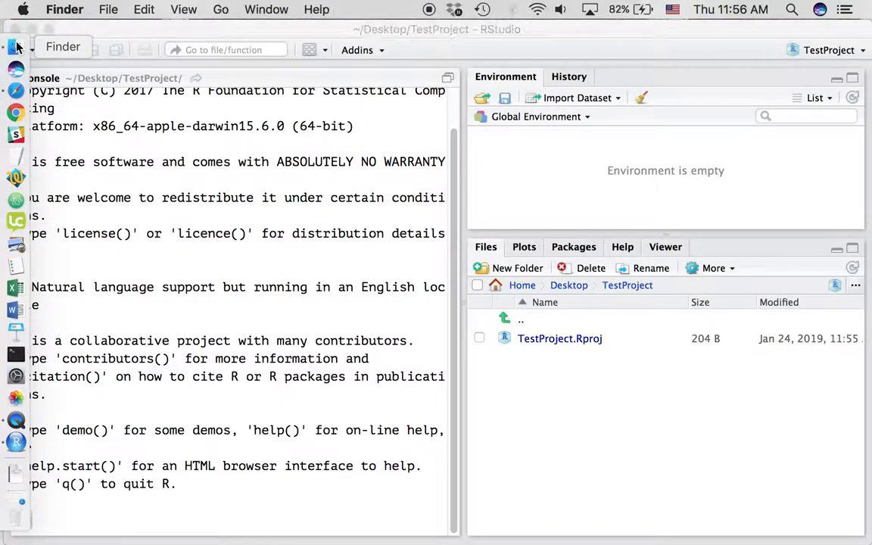
pyautogui.click(182, 142)
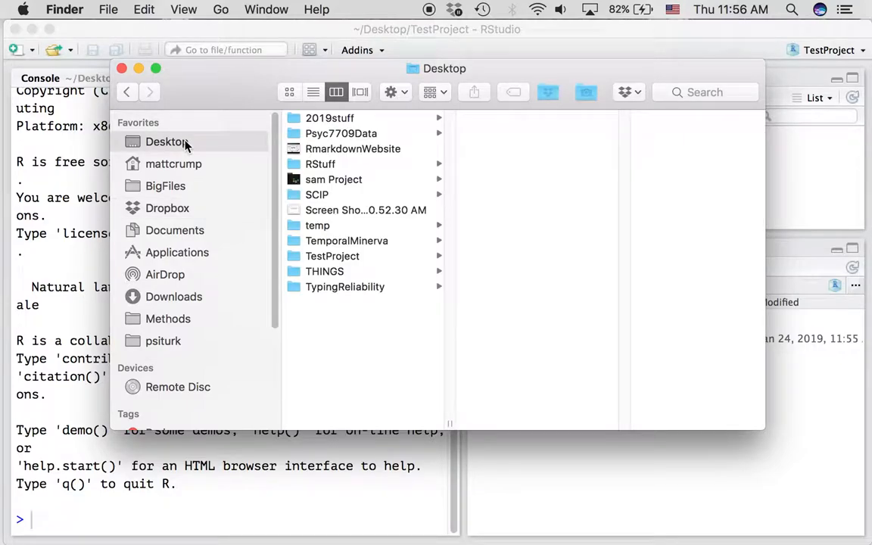
pyautogui.click(330, 257)
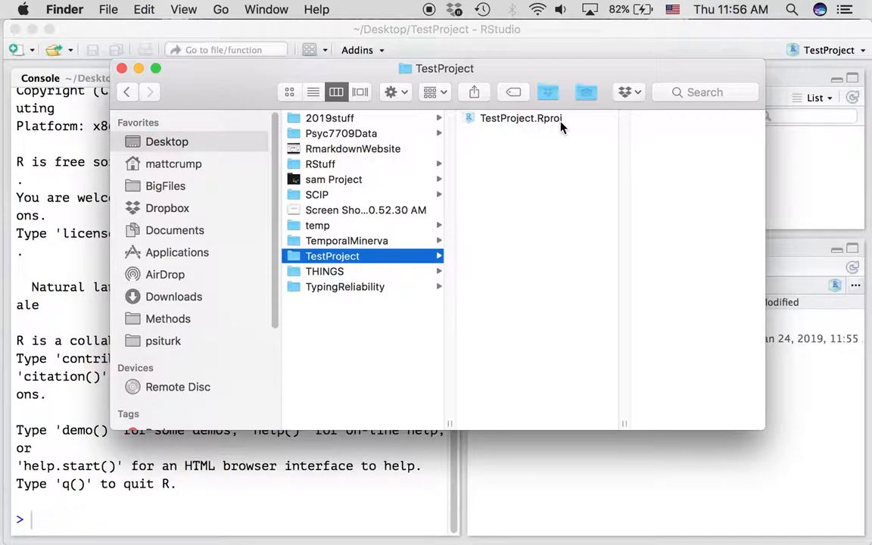
pyautogui.click(580, 469)
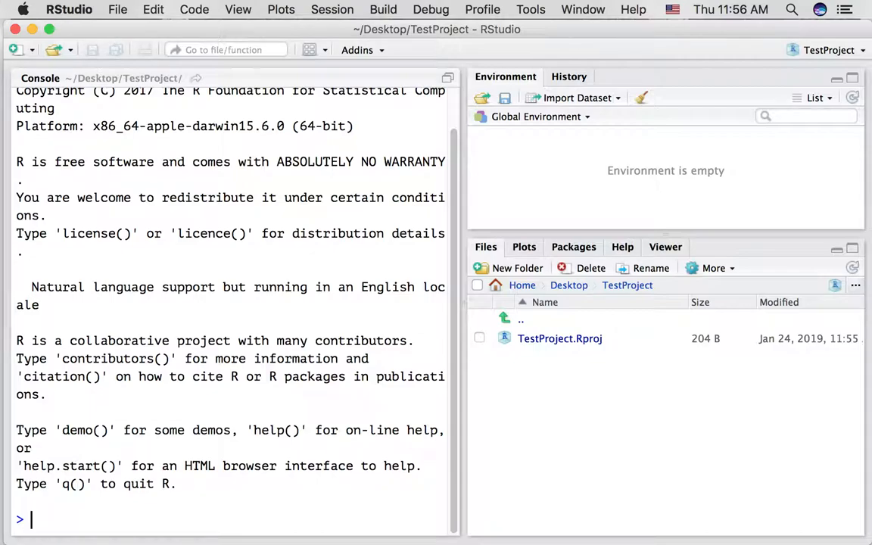
# Hide RStudio, close the Finder window and open the TestProject folder on the desktop.
pyautogui.press('super+h')
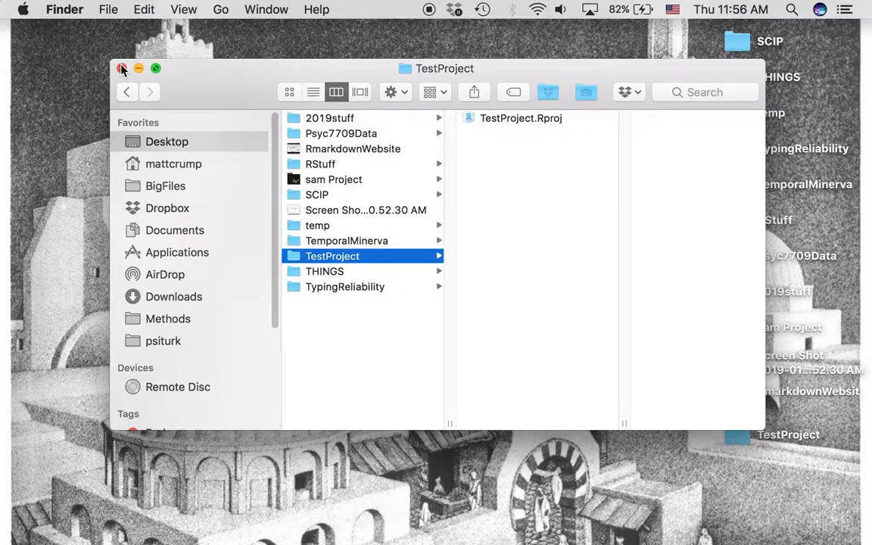
pyautogui.click(121, 68)
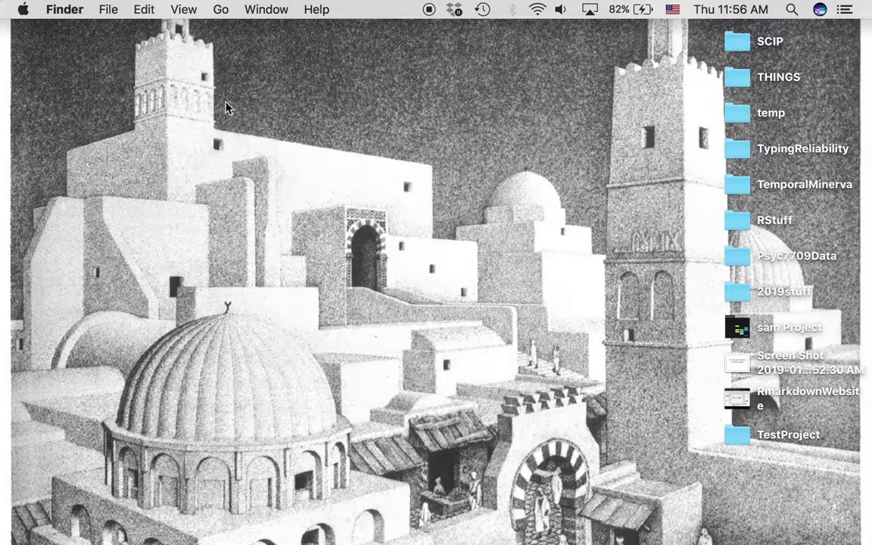
pyautogui.doubleClick(738, 435)
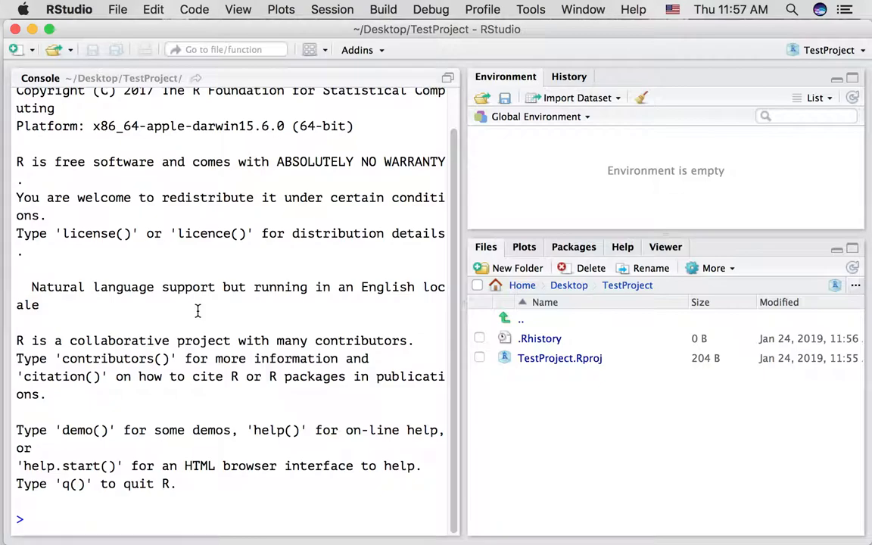
pyautogui.write('1+')
pyautogui.write('1')
# Evaluate 1+1 in the TestProject console, printing 2.
pyautogui.press('Return')
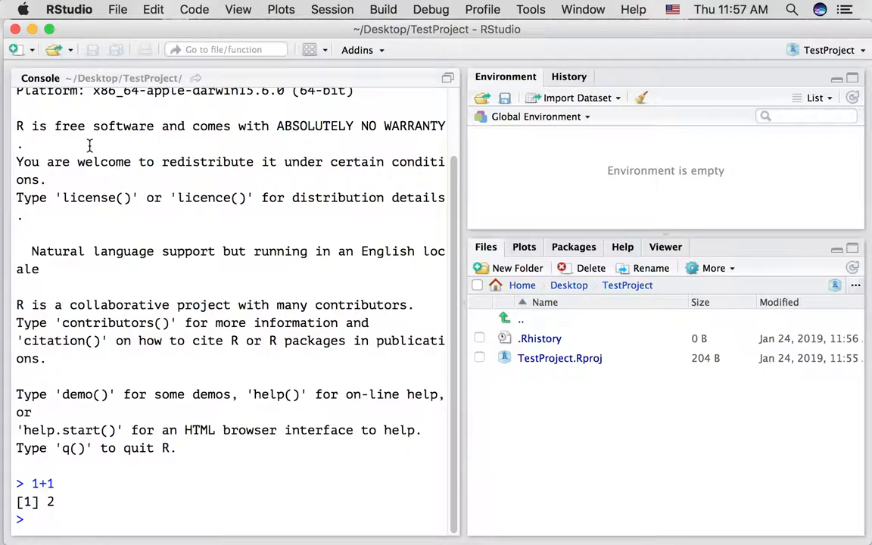
# Create a new blank R script from the New File menu.
pyautogui.click(33, 52)
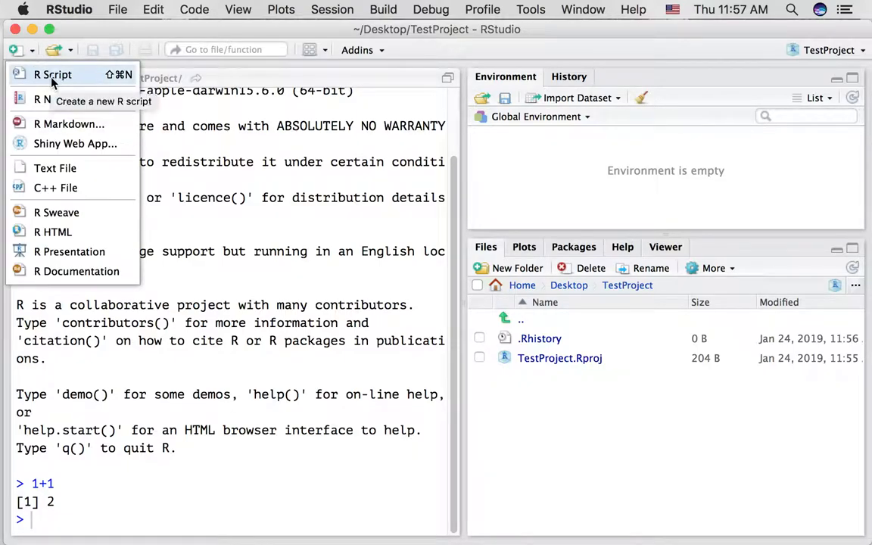
pyautogui.click(51, 76)
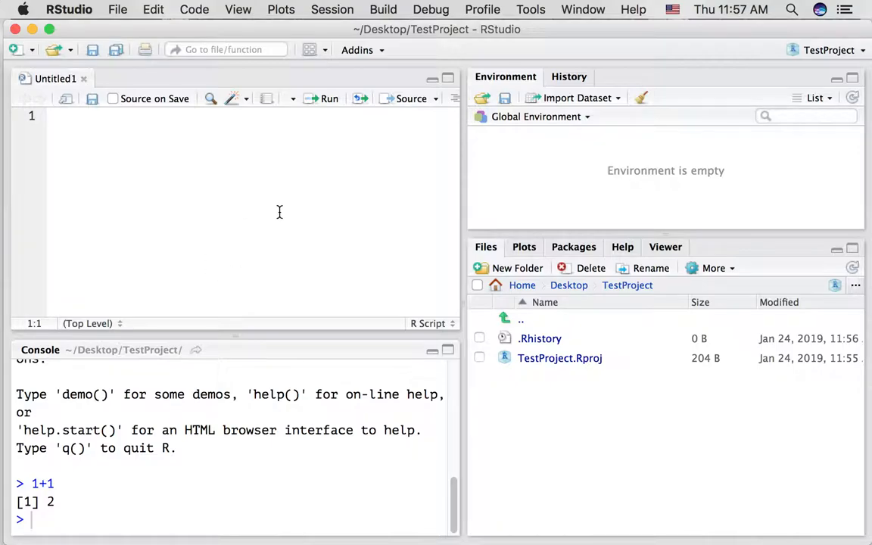
pyautogui.write('1')
pyautogui.write('+1')
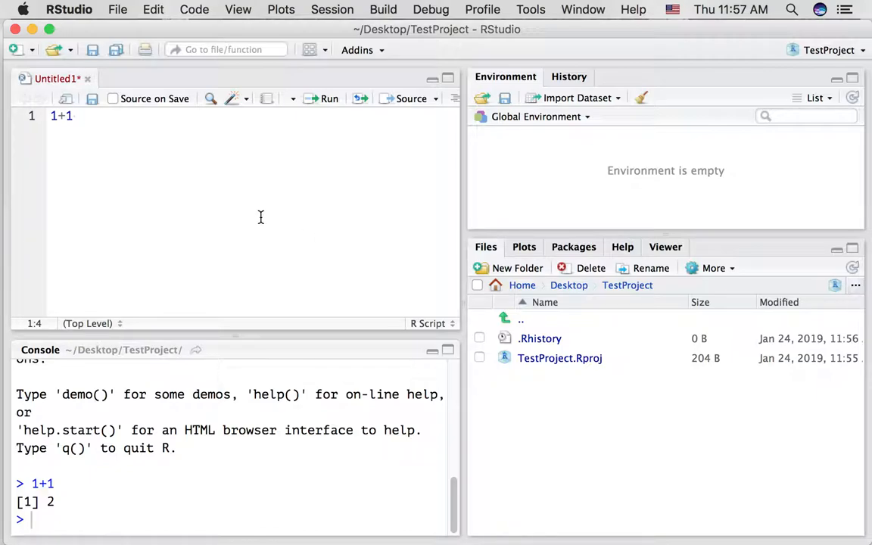
# Add a new line below 1+1 and run the empty current line several times.
pyautogui.press('Return')
pyautogui.click(330, 107)
pyautogui.click(330, 107)
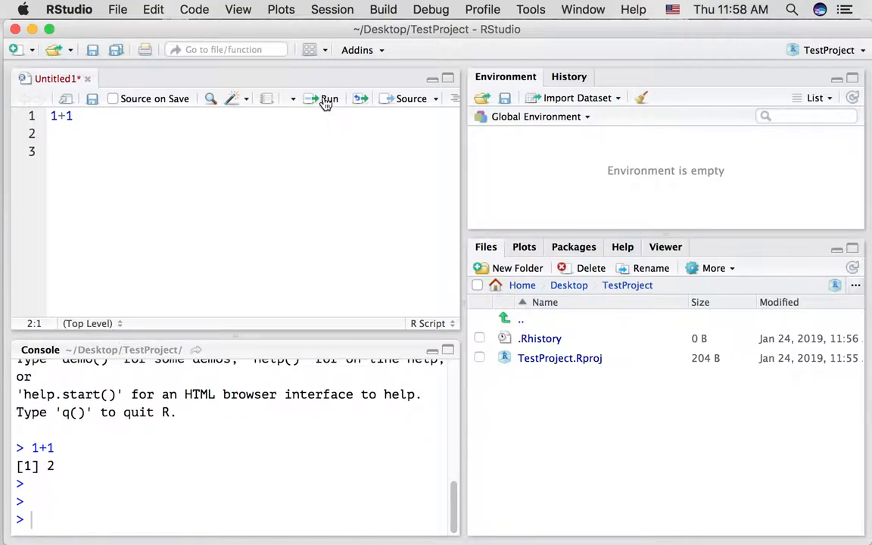
pyautogui.click(327, 104)
pyautogui.click(327, 104)
pyautogui.click(326, 104)
pyautogui.click(327, 103)
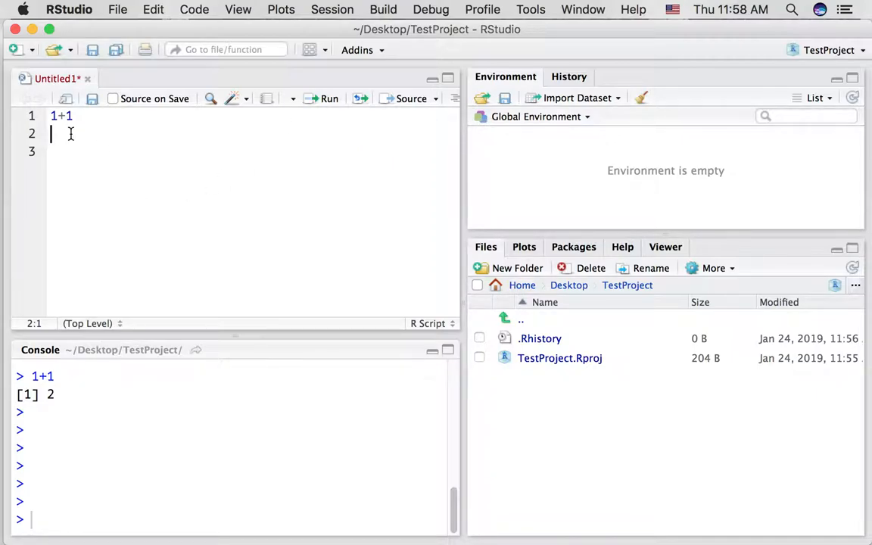
# Run the 1+1 line from the script so the console prints 2.
pyautogui.click(95, 115)
pyautogui.click(332, 102)
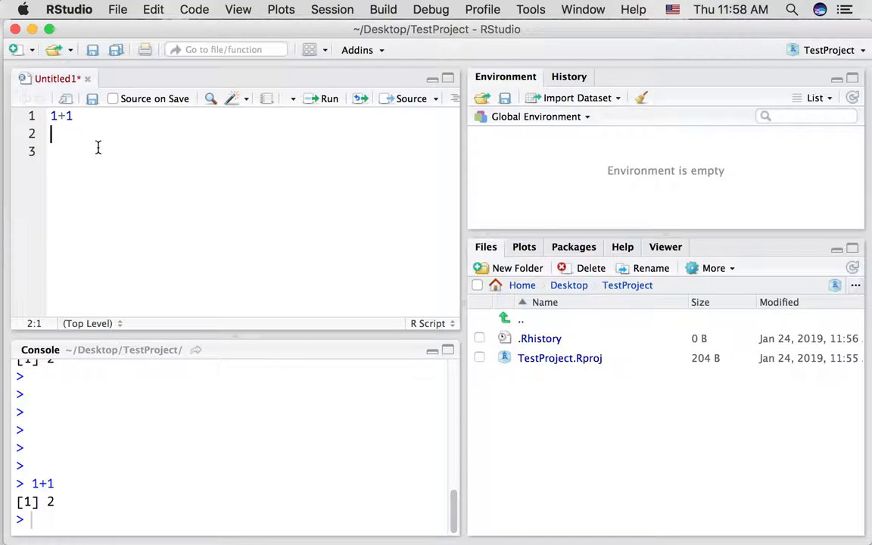
pyautogui.moveTo(51, 115); pyautogui.dragTo(89, 115)
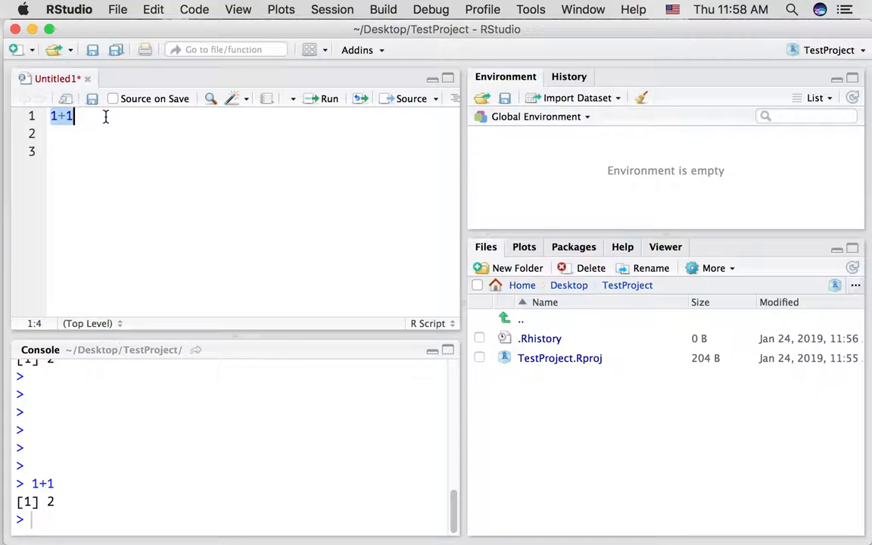
pyautogui.click(105, 115)
# Select 1+1 on line 1 and send it to the console again, then return to line 2.
pyautogui.click(95, 110)
pyautogui.moveTo(96, 110); pyautogui.dragTo(45, 115)
pyautogui.write('1+1')
pyautogui.press('Return')
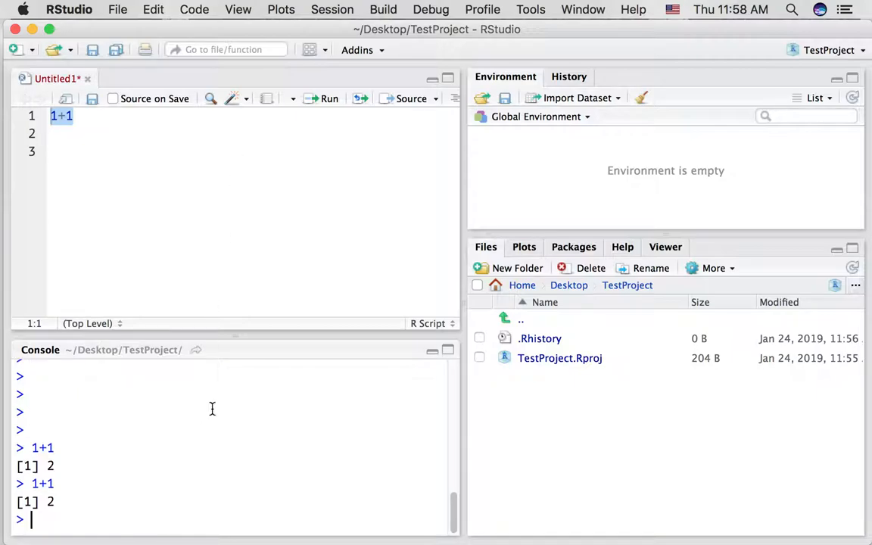
pyautogui.click(217, 173)
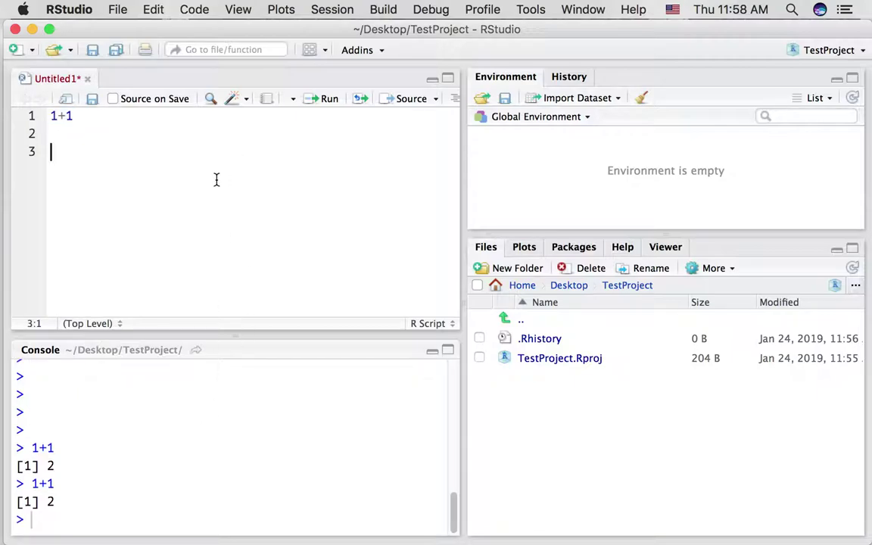
pyautogui.click(94, 134)
pyautogui.write('4*5')
# Add 4*5 and 3-2, then run all three lines with Run, giving 2, 20 and 1.
pyautogui.press('Return')
pyautogui.write('3-')
pyautogui.write('2')
pyautogui.moveTo(72, 150); pyautogui.dragTo(41, 117)
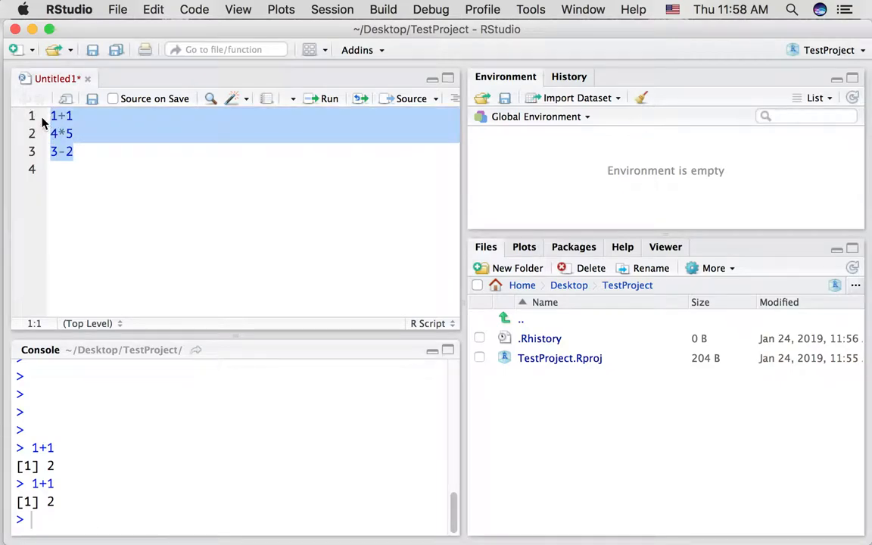
pyautogui.click(323, 99)
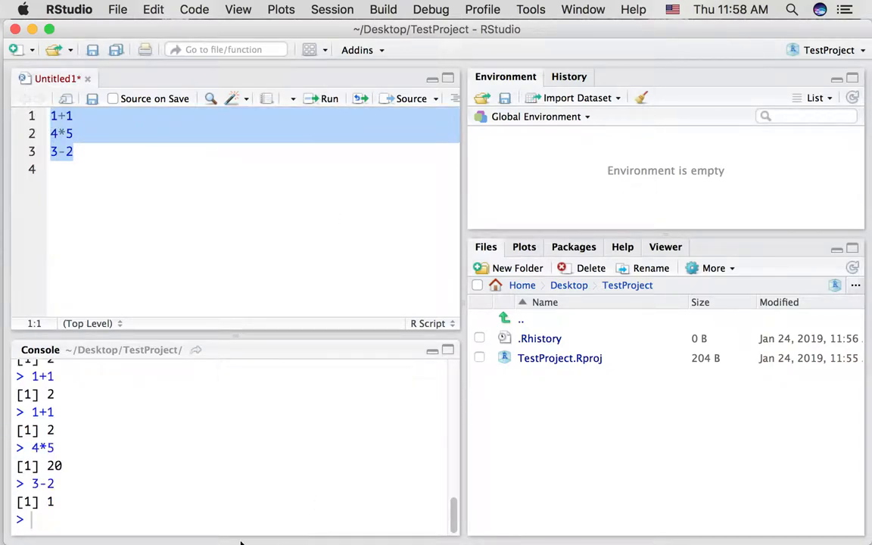
pyautogui.click(177, 215)
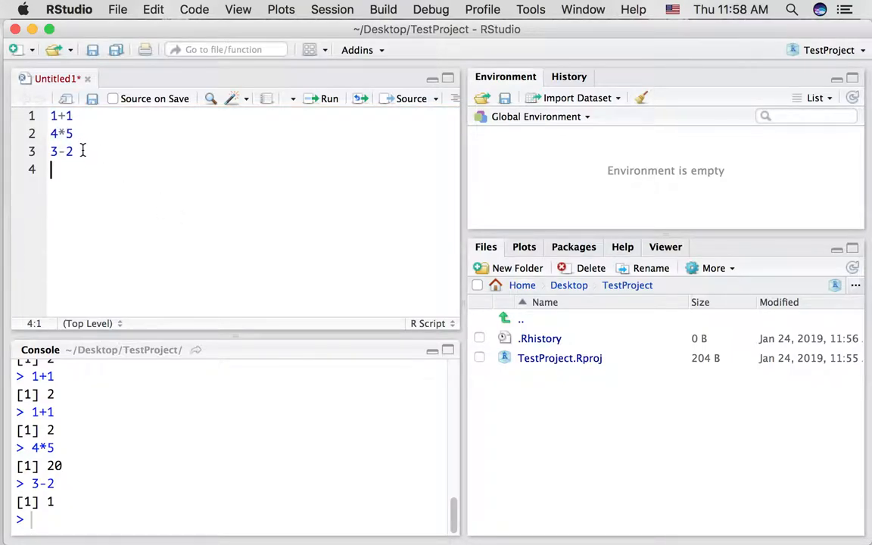
# Run the three lines again with Cmd+Return.
pyautogui.moveTo(84, 150); pyautogui.dragTo(45, 116)
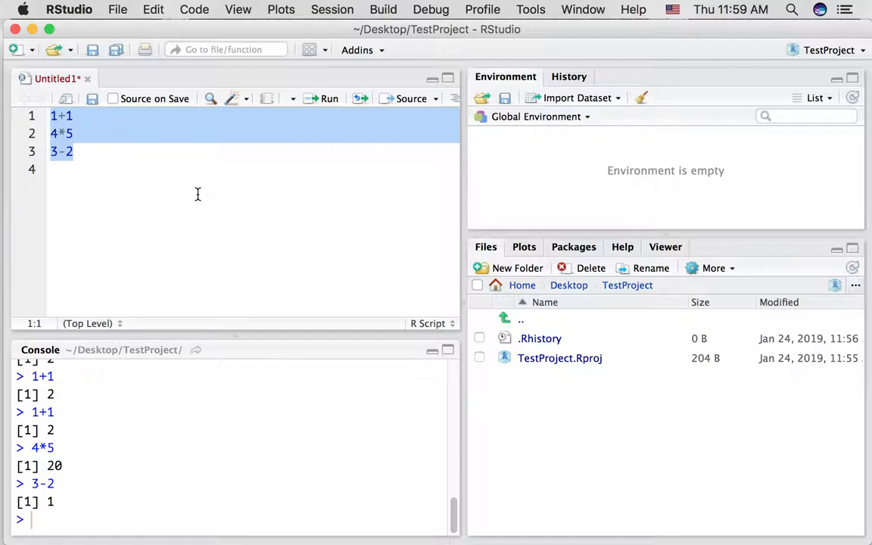
pyautogui.press('super+Return')
pyautogui.click(224, 259)
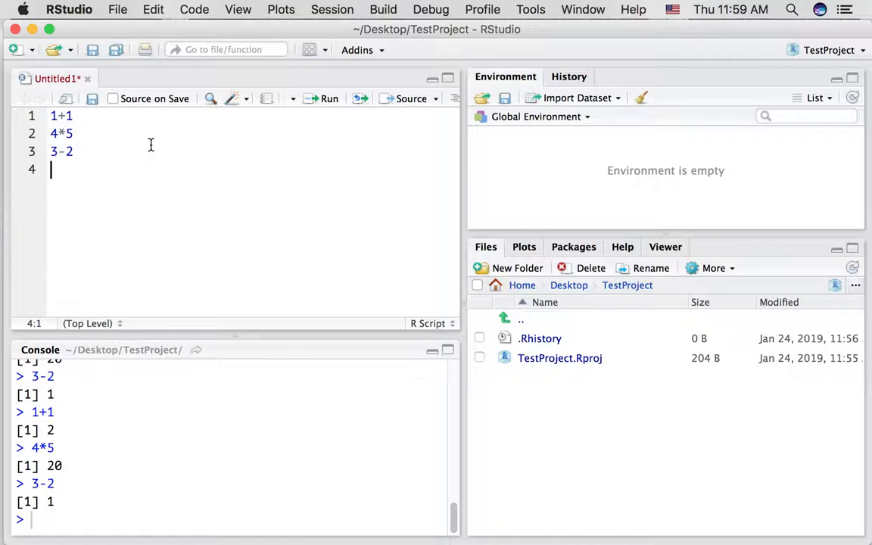
# Add the lines '# this is a comment' and '# 7+7' below the existing code.
pyautogui.press('Return')
pyautogui.write('#')
pyautogui.write(' 4')
pyautogui.write('-5')
pyautogui.press('BackSpace')
pyautogui.press('BackSpace')
pyautogui.press('BackSpace')
pyautogui.write('this is')
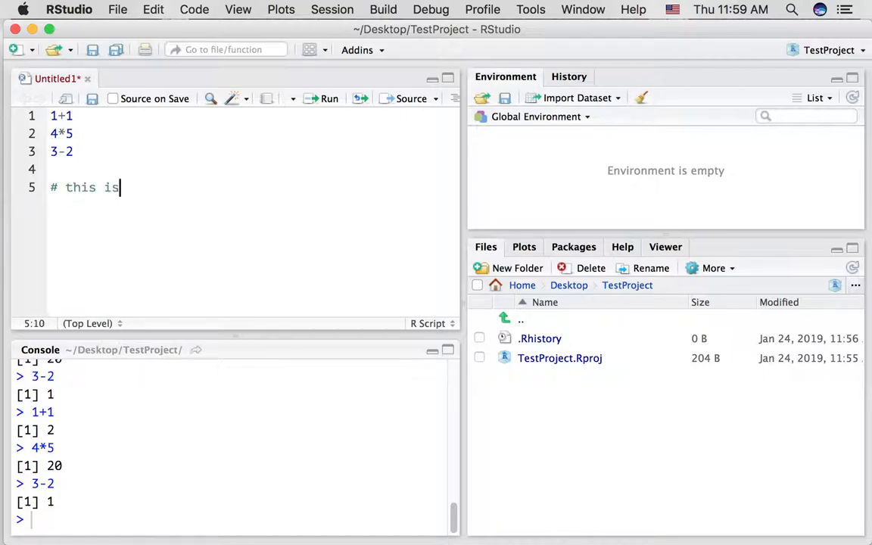
pyautogui.write(' a comment')
pyautogui.press('Return')
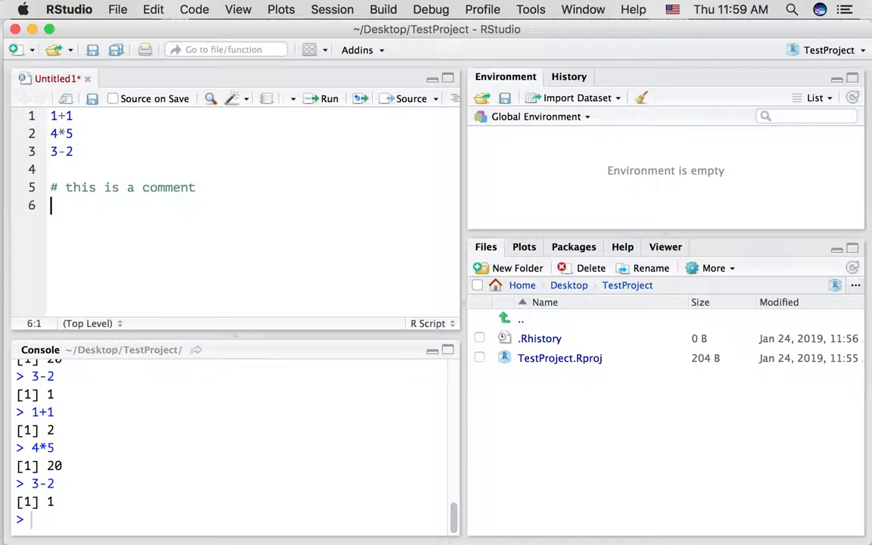
pyautogui.write('#')
pyautogui.write(' 1+1')
pyautogui.press('BackSpace')
pyautogui.press('BackSpace')
pyautogui.press('BackSpace')
pyautogui.write('7+7')
# Run all the script lines so the comments echo without results.
pyautogui.moveTo(150, 200); pyautogui.dragTo(43, 114)
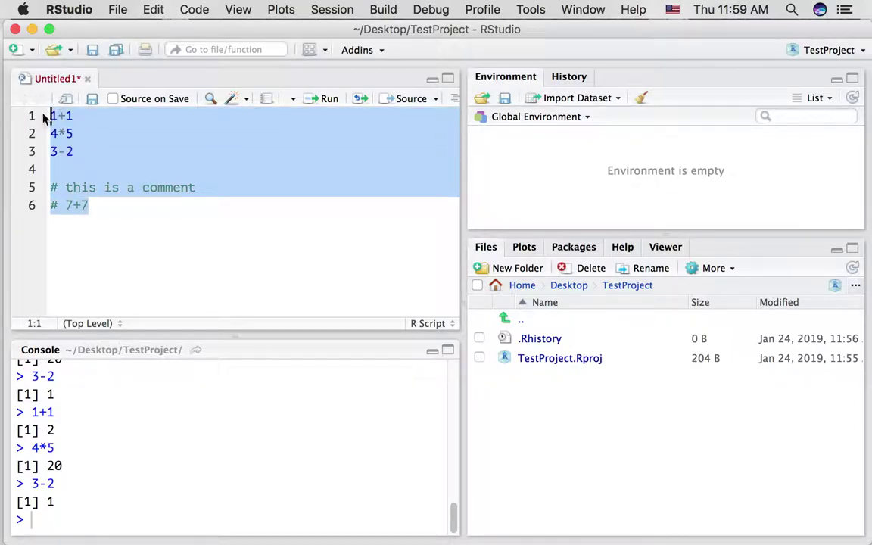
pyautogui.click(331, 105)
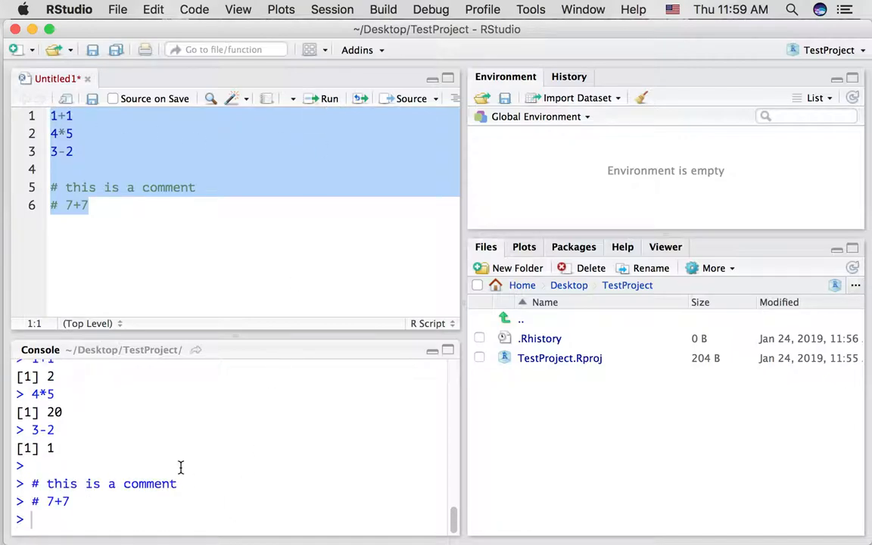
pyautogui.scroll(1, 180, 467)
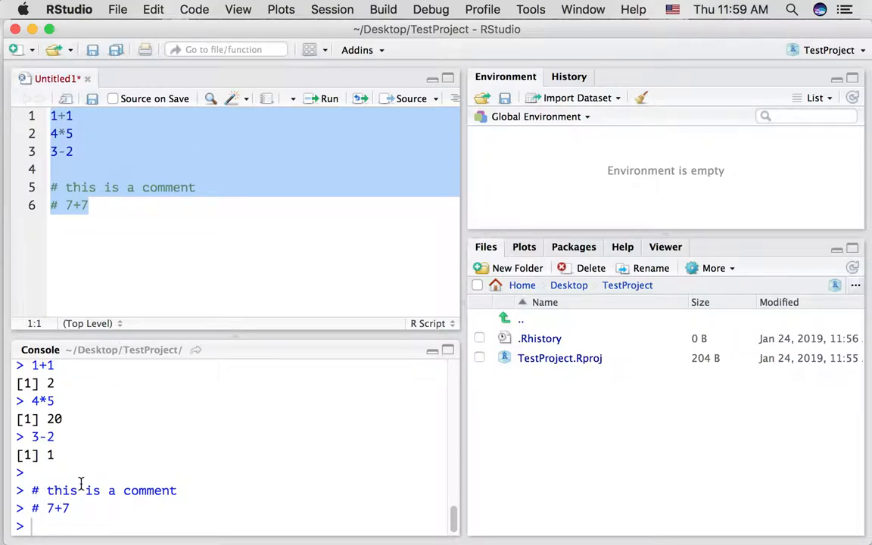
# Delete the entire contents of the script.
pyautogui.click(160, 208)
pyautogui.click(171, 205)
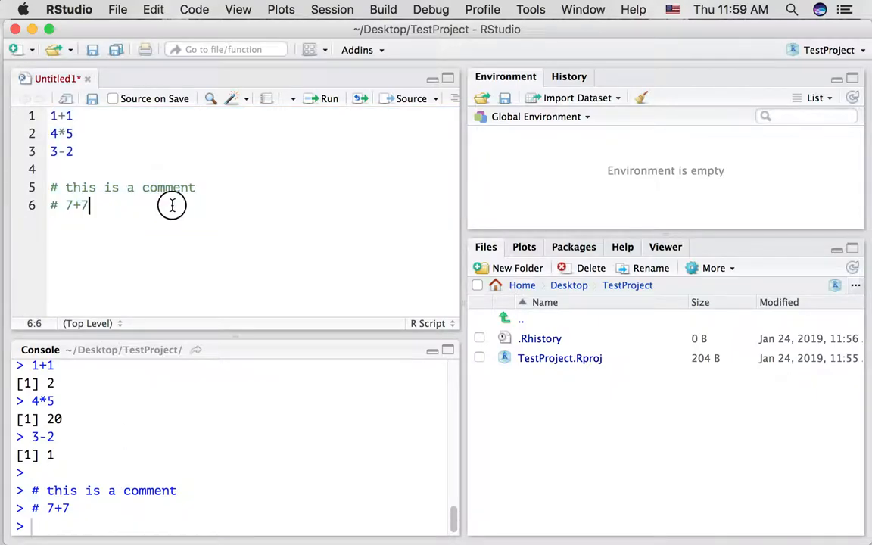
pyautogui.moveTo(172, 205); pyautogui.dragTo(22, 106)
pyautogui.press('BackSpace')
pyautogui.write('# ')
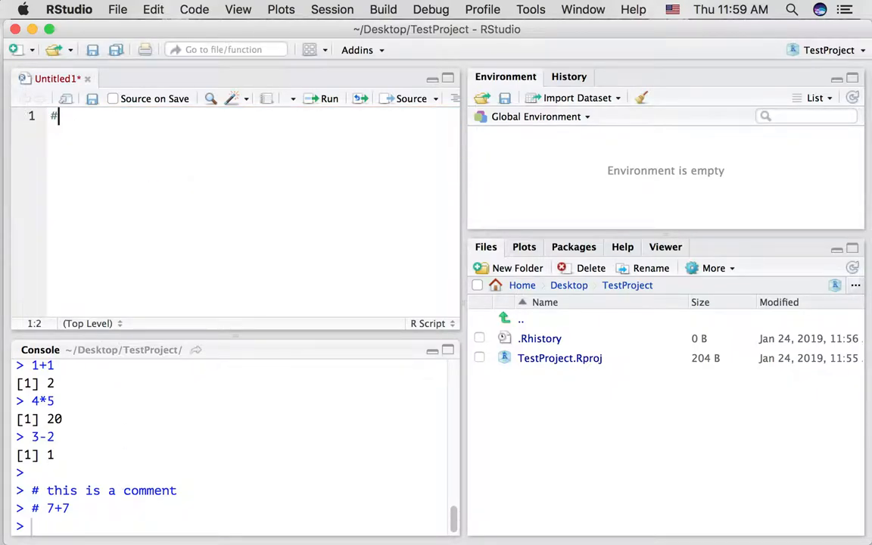
pyautogui.write('add')
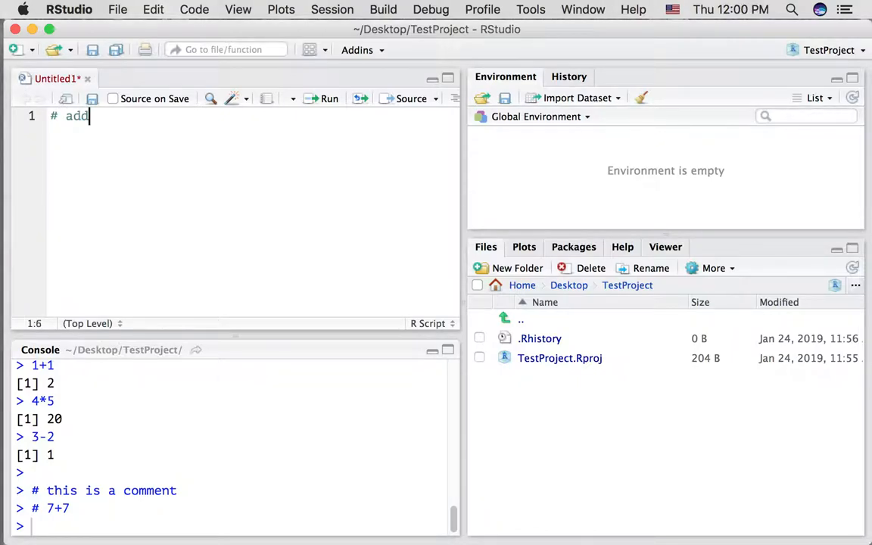
pyautogui.write('ing some num')
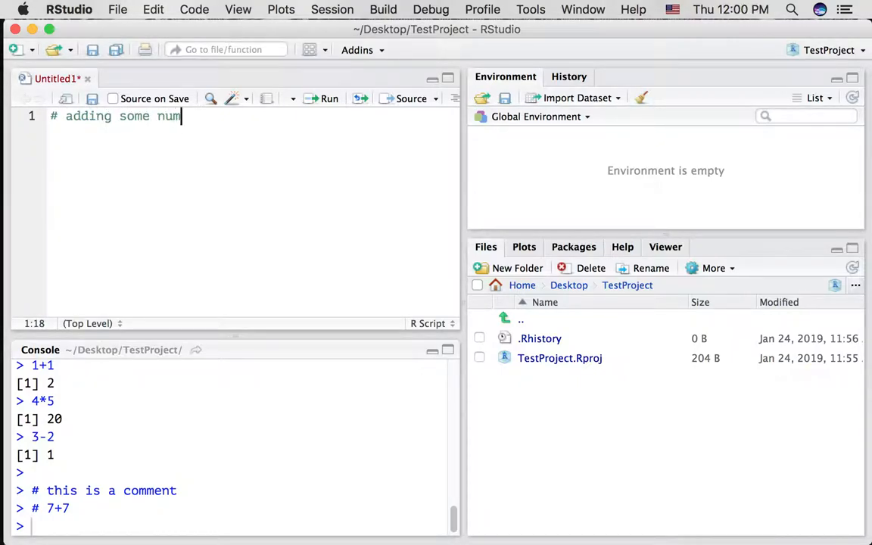
pyautogui.write('bers')
# Write '# adding some numbers' above 1+1 and '# subtracting some numbers' above 4-6.
pyautogui.press('Return')
pyautogui.press('Return')
pyautogui.write('1+')
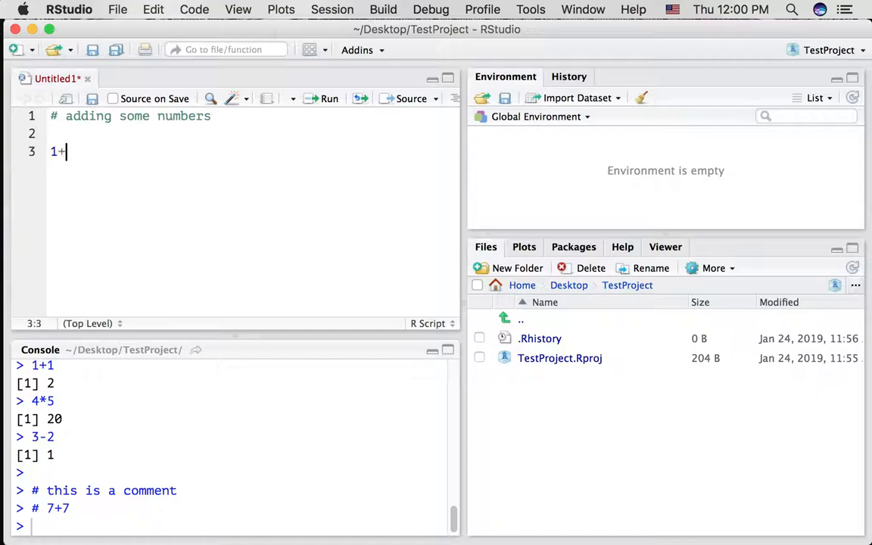
pyautogui.write('1')
pyautogui.press('Return')
pyautogui.press('Return')
pyautogui.write('# sub')
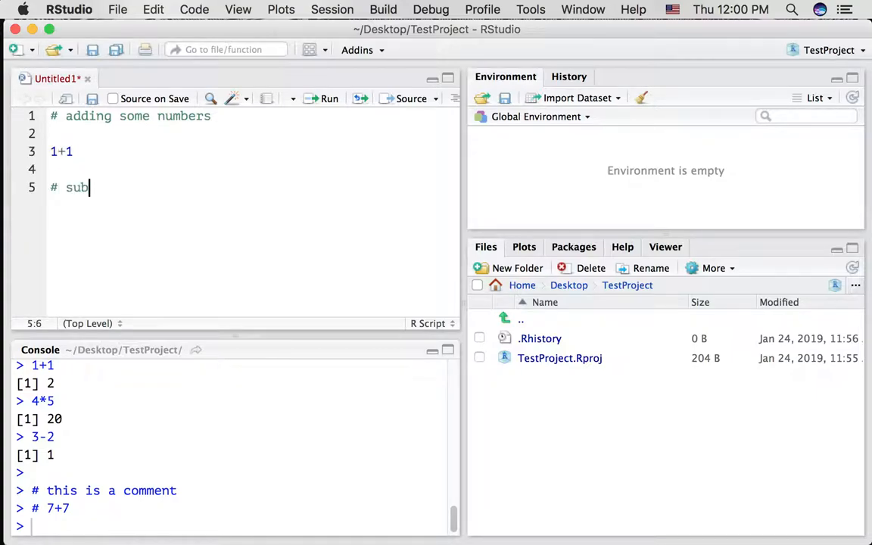
pyautogui.write('tracting some numbers')
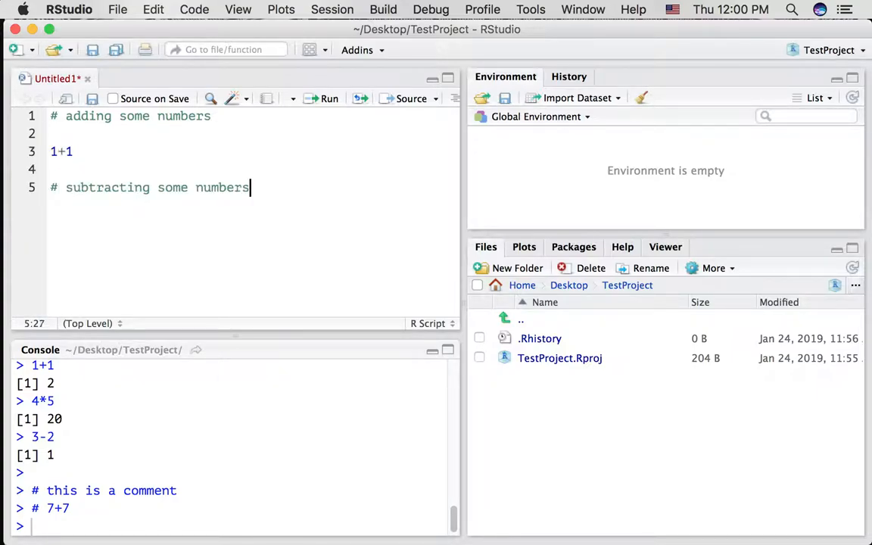
pyautogui.press('Return')
pyautogui.press('Return')
pyautogui.write('4-6')
pyautogui.moveTo(224, 115); pyautogui.dragTo(31, 115)
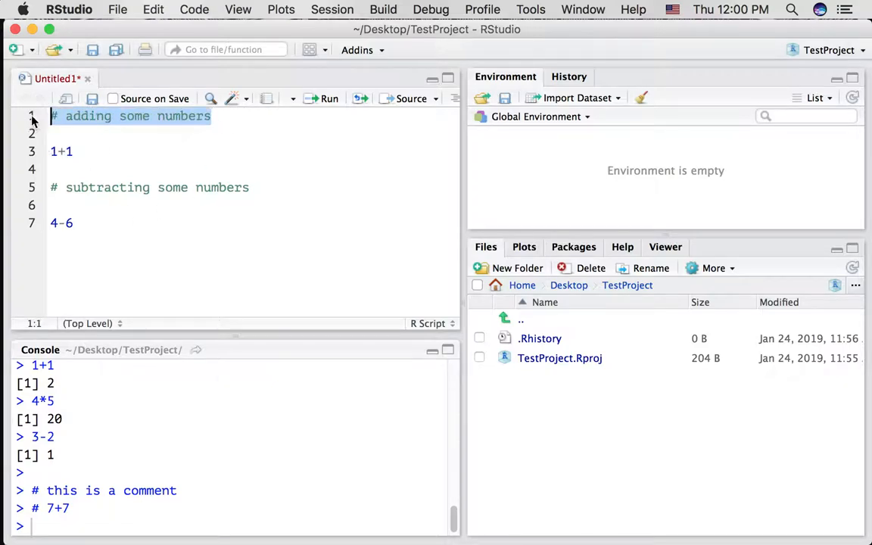
pyautogui.moveTo(130, 156); pyautogui.dragTo(31, 154)
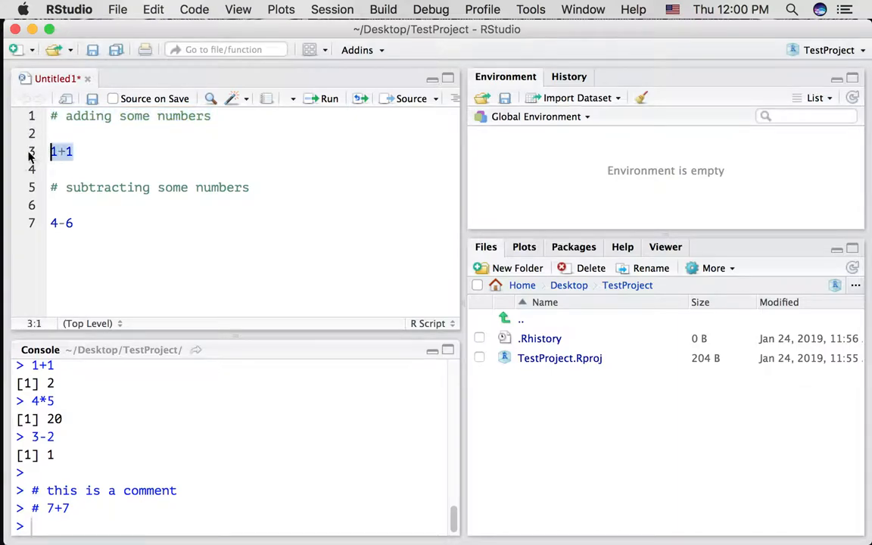
pyautogui.click(127, 156)
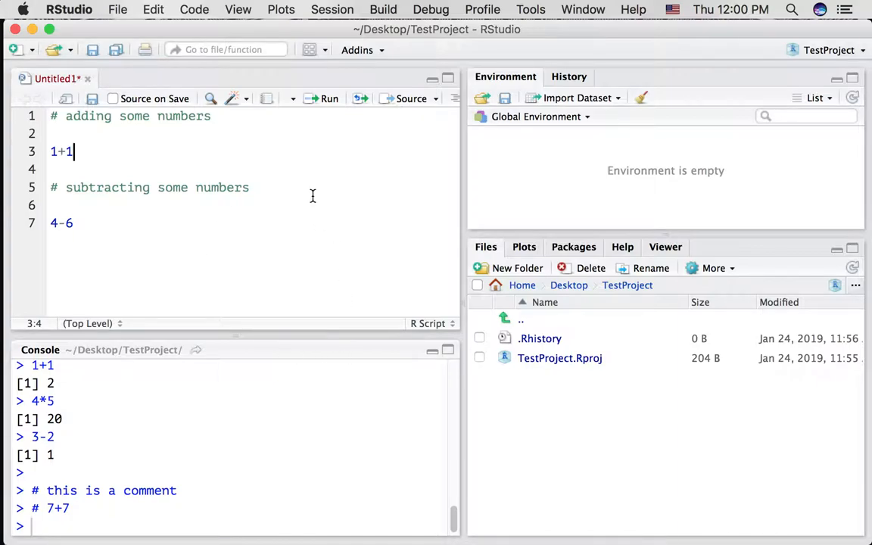
# Save the untitled script as test.R via File > Save.
pyautogui.click(117, 9)
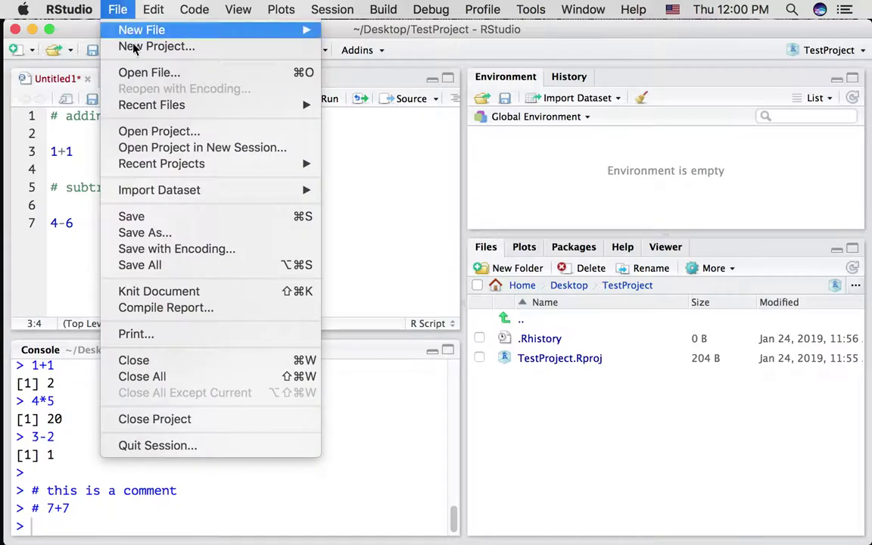
pyautogui.click(165, 218)
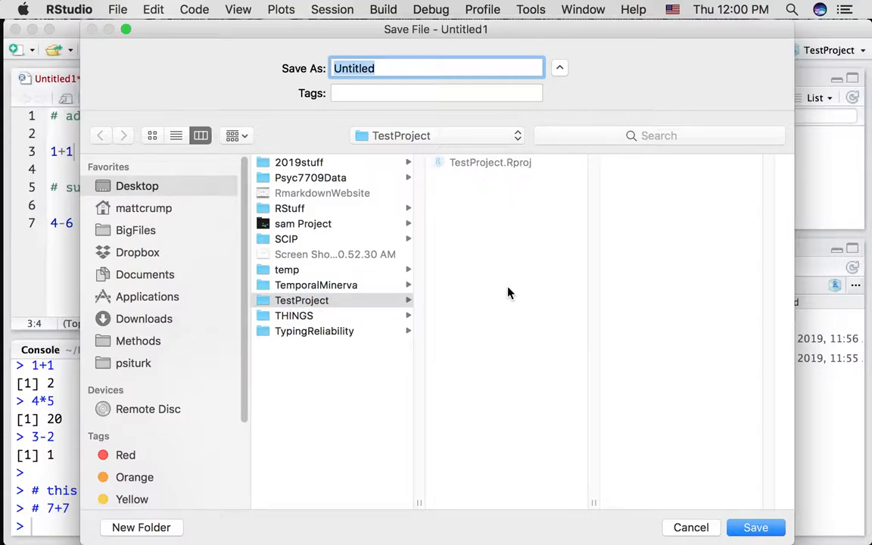
pyautogui.write('test')
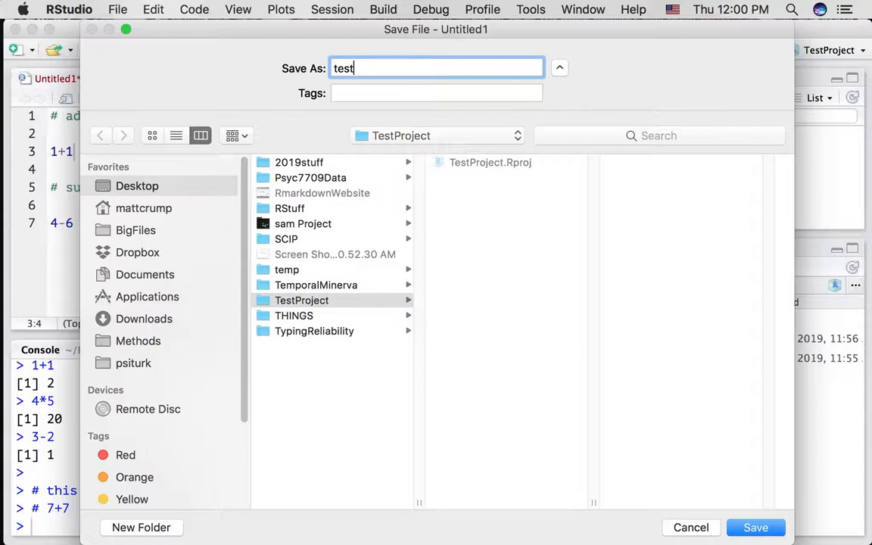
pyautogui.press('Return')
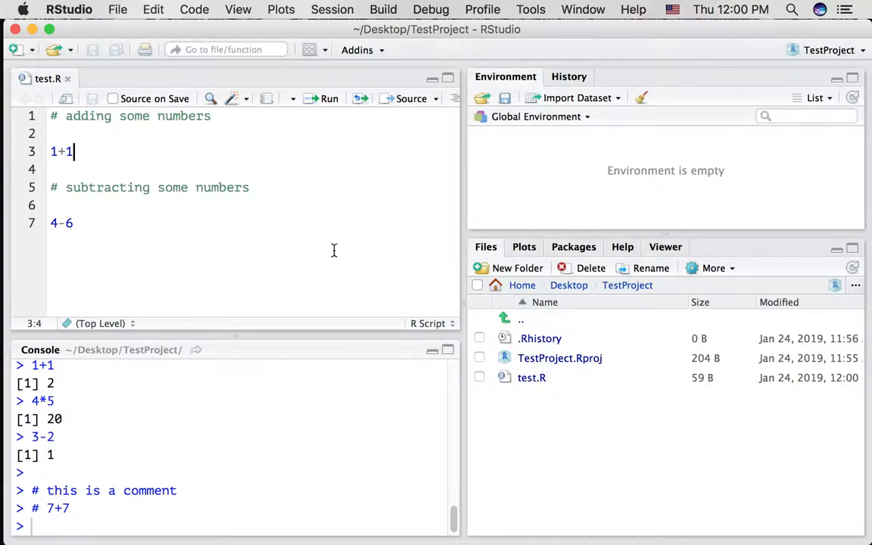
pyautogui.click(308, 226)
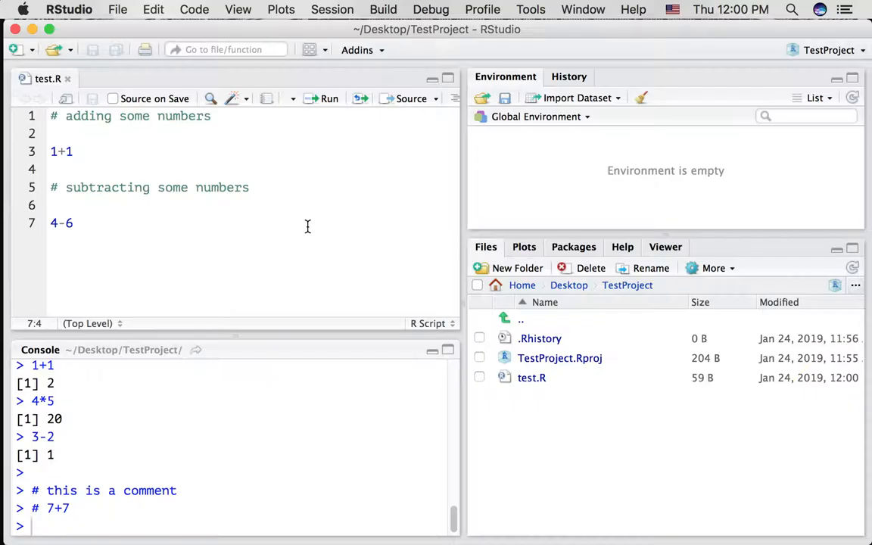
# Switch over to the Finder window to reopen TestProject.
pyautogui.press('super+Tab')
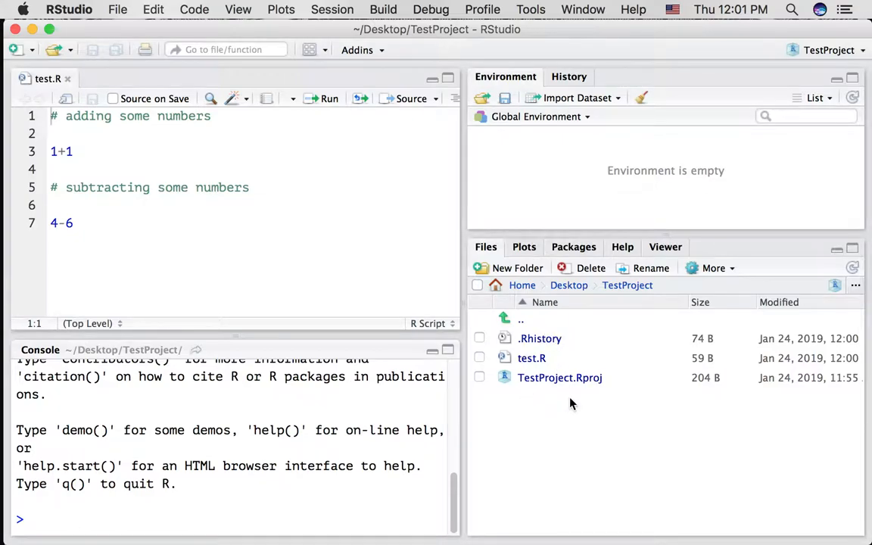
# Browse the Plots, Packages and Help panes, then return to the Files listing.
pyautogui.click(524, 247)
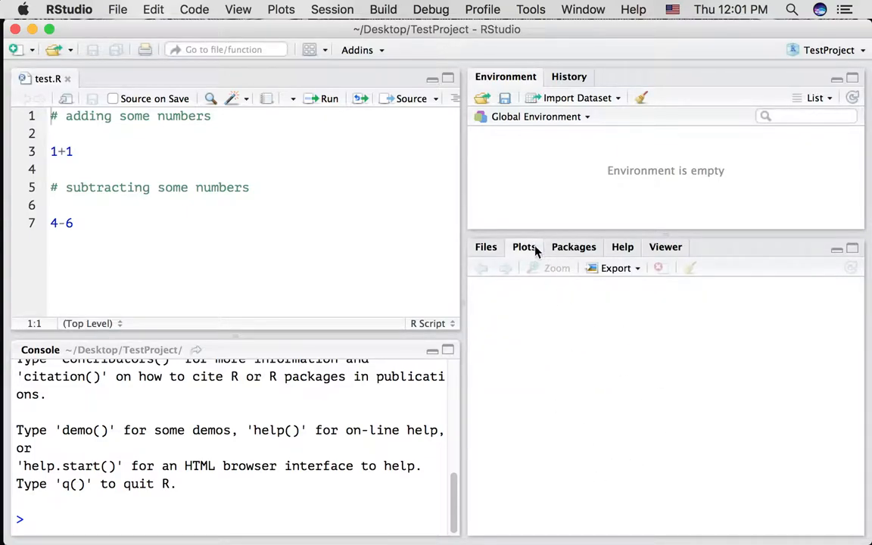
pyautogui.click(573, 248)
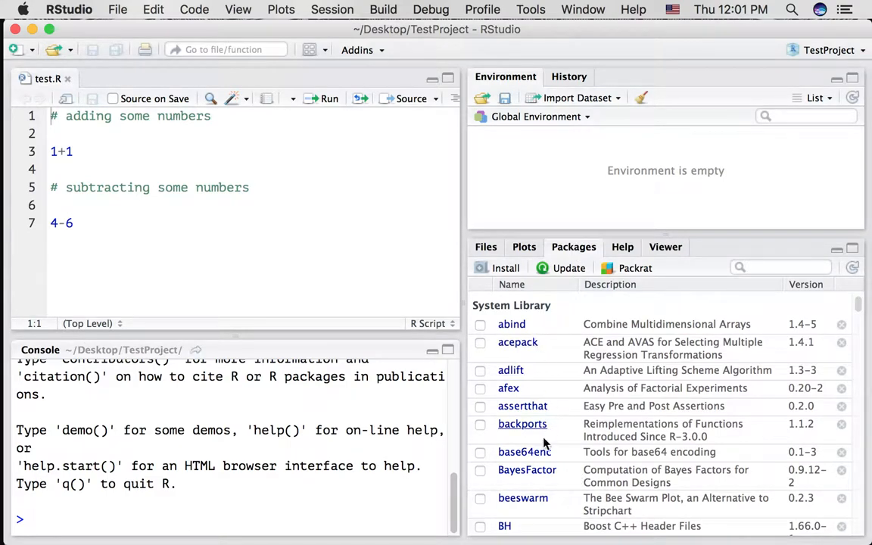
pyautogui.scroll(-5, 601, 423)
pyautogui.scroll(-5, 601, 422)
pyautogui.scroll(-5, 600, 421)
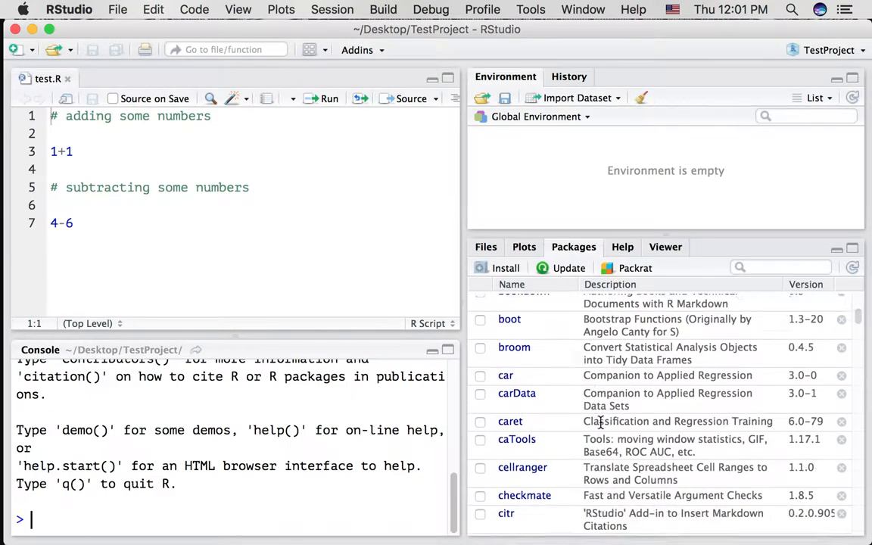
pyautogui.scroll(-5, 600, 423)
pyautogui.scroll(-5, 600, 422)
pyautogui.scroll(-2, 600, 422)
pyautogui.scroll(15, 600, 423)
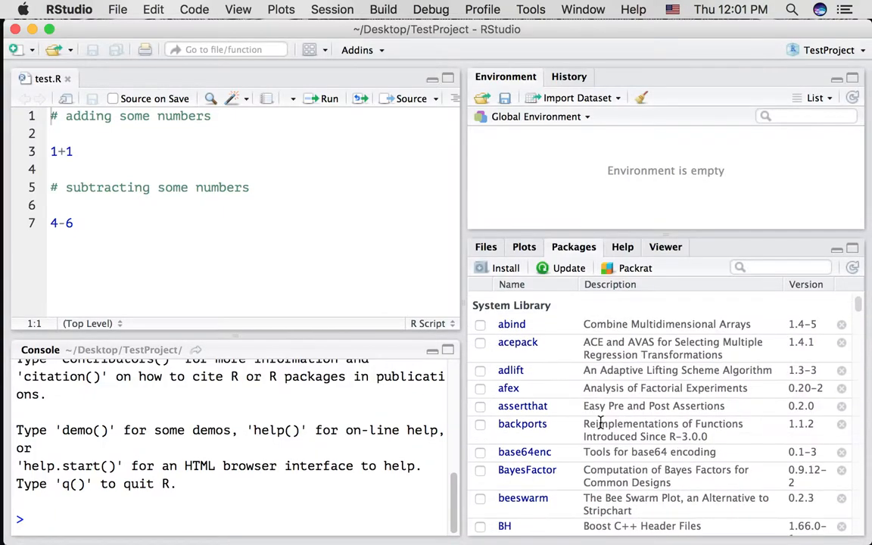
pyautogui.click(623, 247)
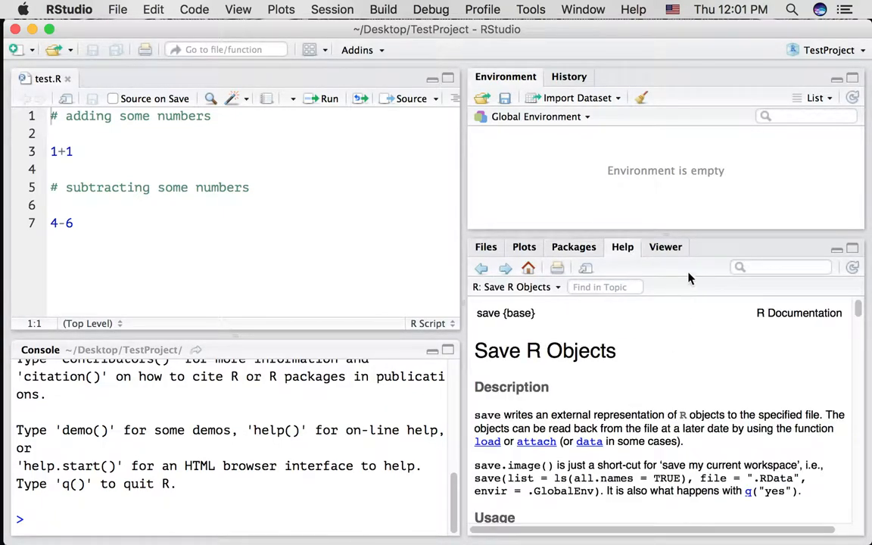
pyautogui.click(485, 249)
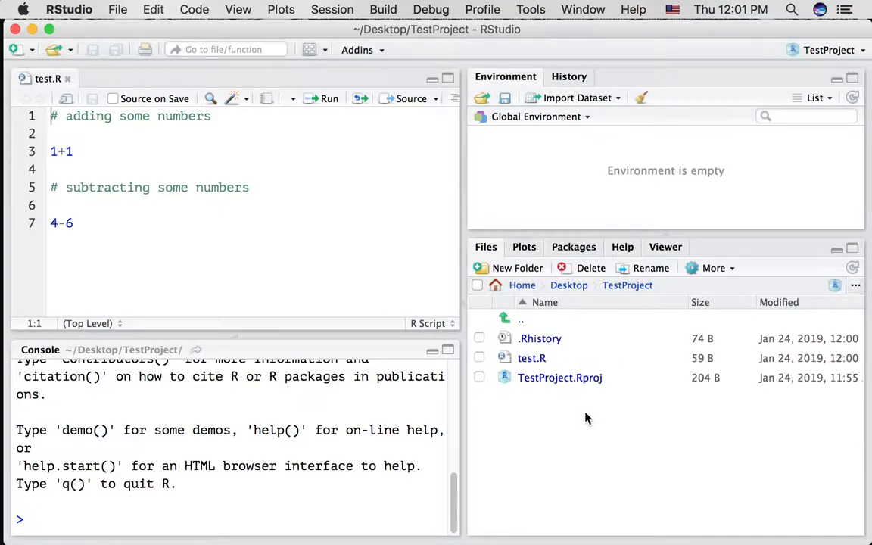
# Append '# put a number into a variable' and a <- 10 to the script and select that line.
pyautogui.click(219, 219)
pyautogui.press('Return')
pyautogui.press('Return')
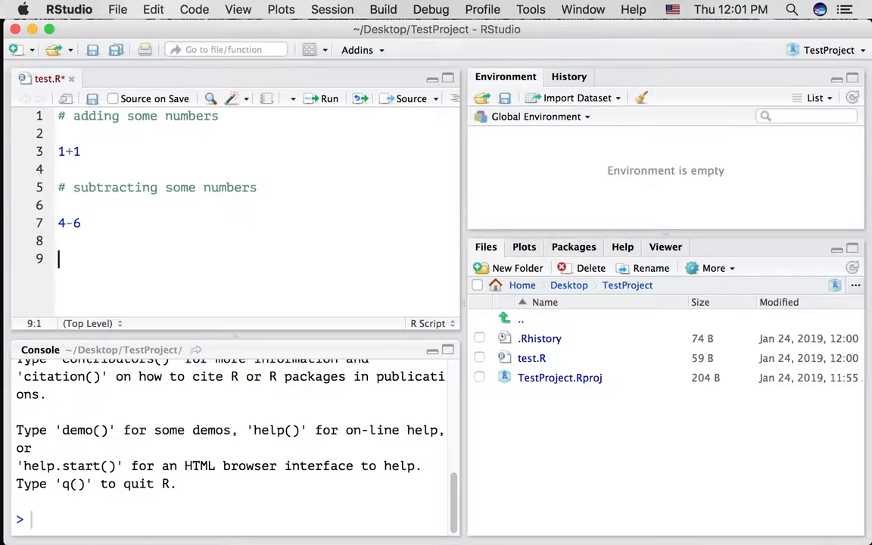
pyautogui.write('# pu')
pyautogui.write('t a number int')
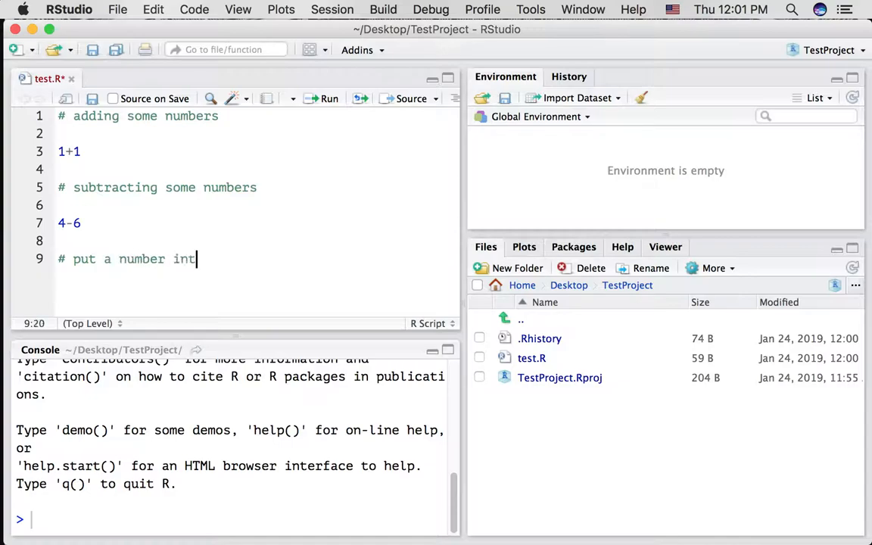
pyautogui.write('o a variable')
pyautogui.press('Return')
pyautogui.press('Return')
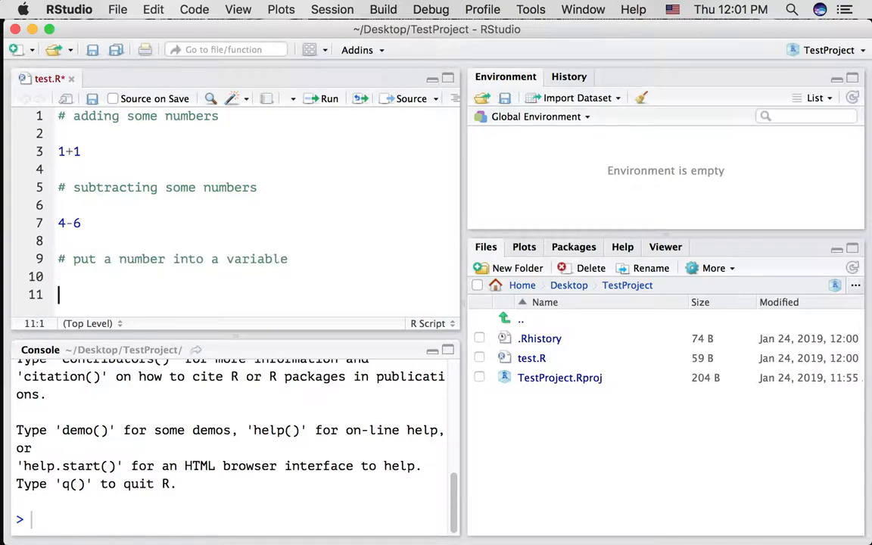
pyautogui.write('a<')
pyautogui.press('BackSpace')
pyautogui.write('<-')
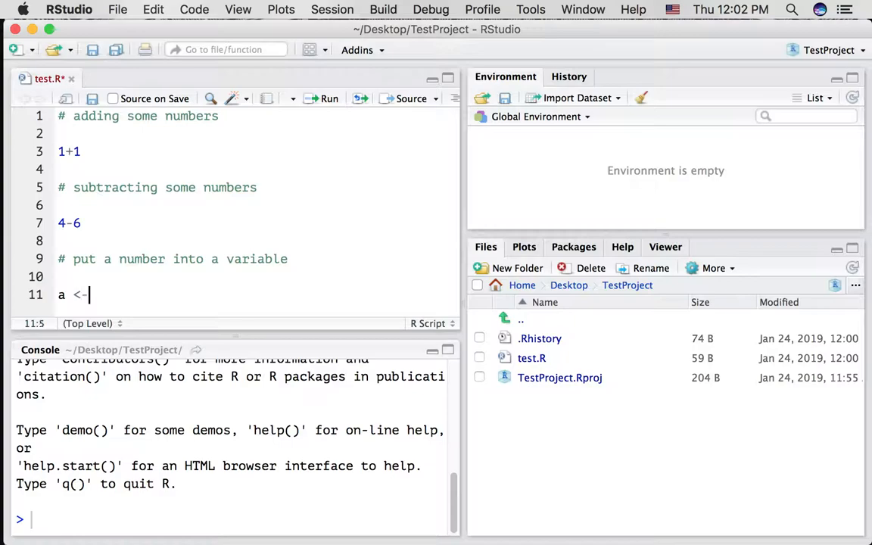
pyautogui.write(' 10')
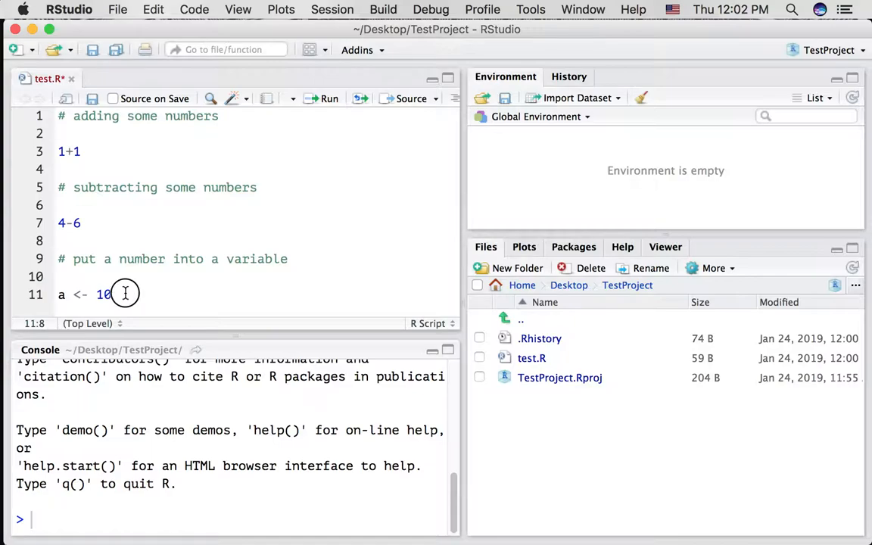
pyautogui.moveTo(123, 295); pyautogui.dragTo(54, 297)
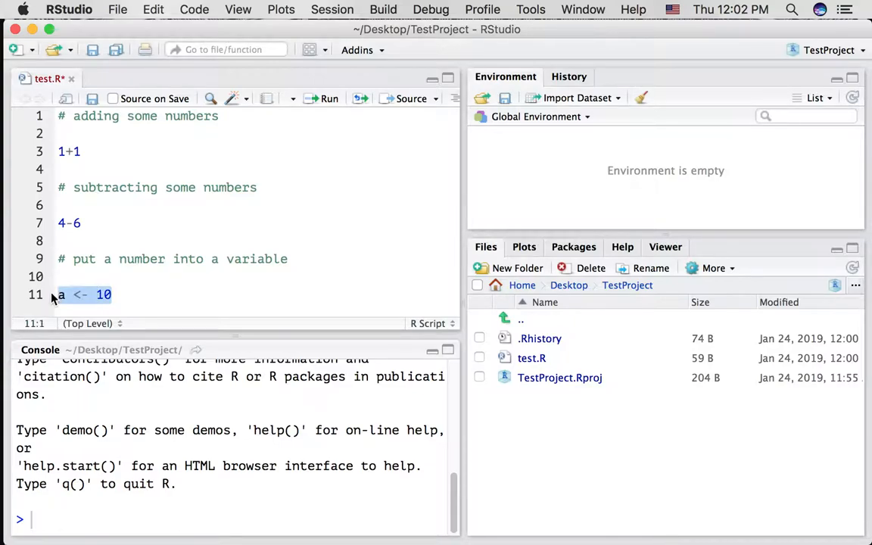
# Run a <- 10 and examine the variable name and value in script and console.
pyautogui.press('super+Return')
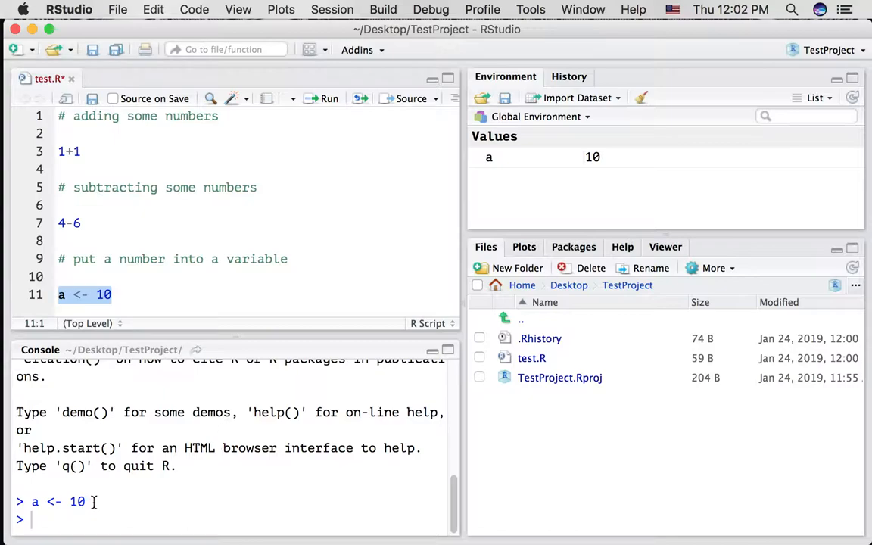
pyautogui.moveTo(89, 501); pyautogui.dragTo(27, 501)
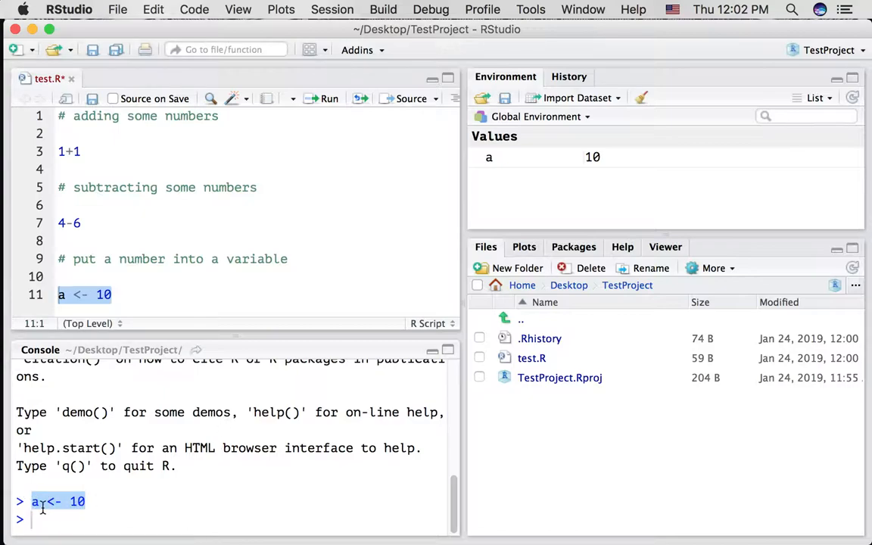
pyautogui.click(121, 500)
pyautogui.click(187, 294)
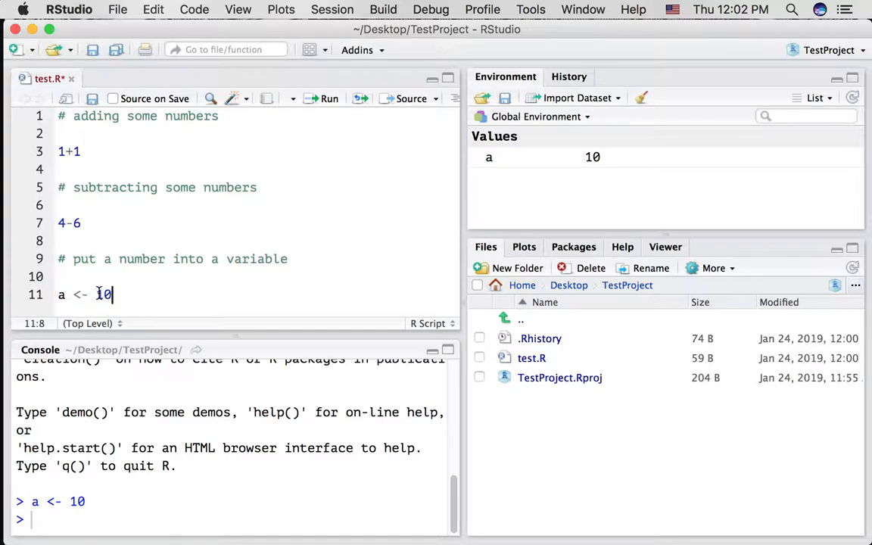
pyautogui.doubleClick(102, 295)
pyautogui.click(119, 295)
pyautogui.doubleClick(64, 295)
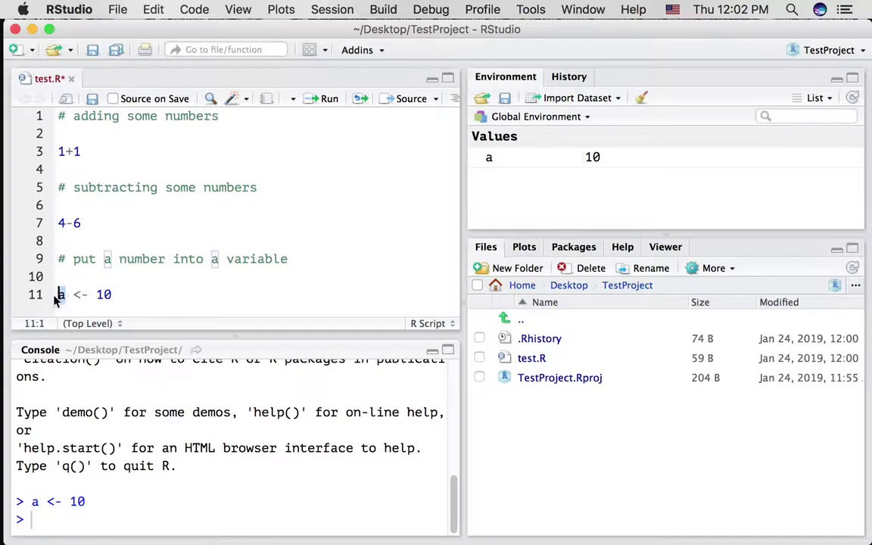
pyautogui.click(132, 293)
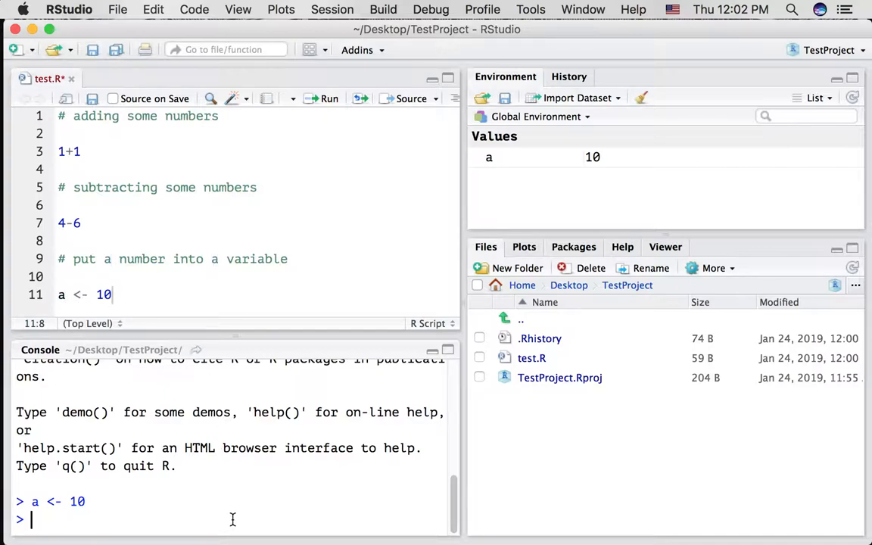
pyautogui.write('a')
# Print a in the console (10) and enlarge the environment pane listing the variables.
pyautogui.press('Return')
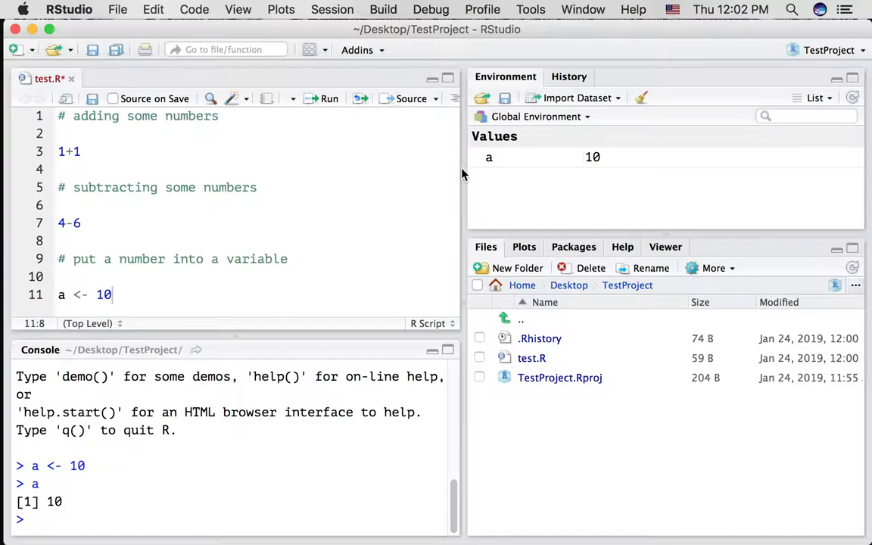
pyautogui.moveTo(619, 235); pyautogui.dragTo(625, 314)
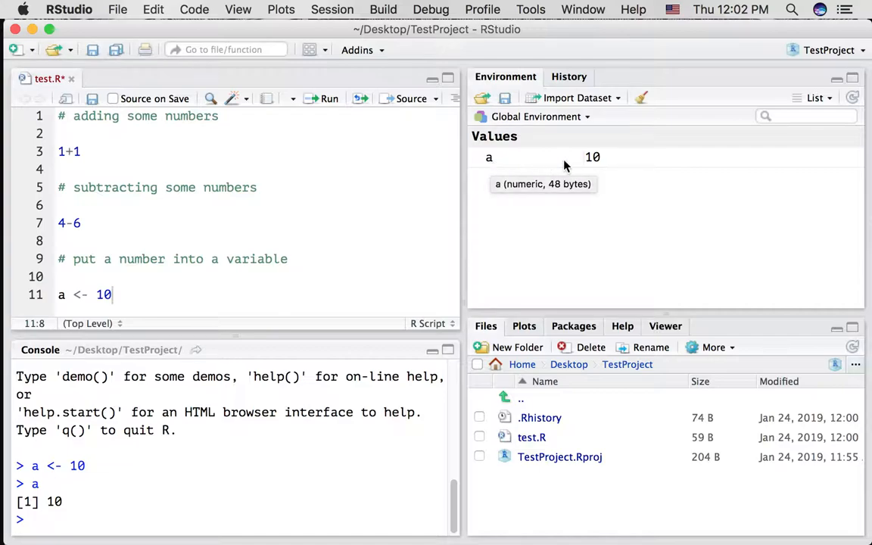
pyautogui.press('Return')
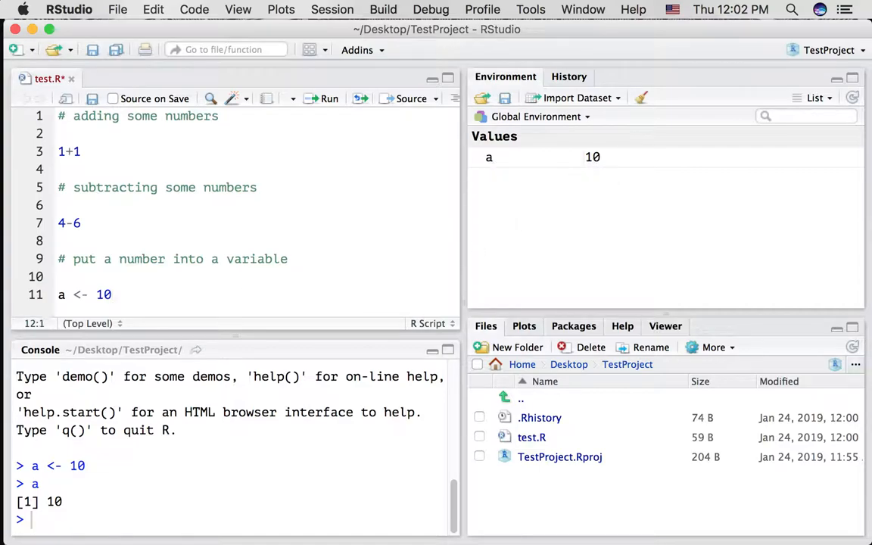
pyautogui.write('b<- ')
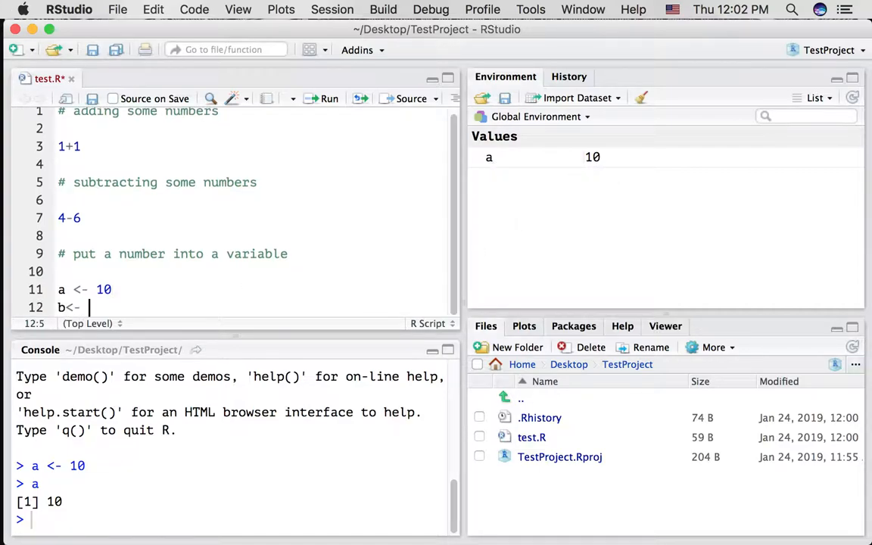
pyautogui.write('"he')
pyautogui.write('llo')
# Run line 12 so b holds "hello" in the environment.
pyautogui.hotkey('ctrl', 'Return')
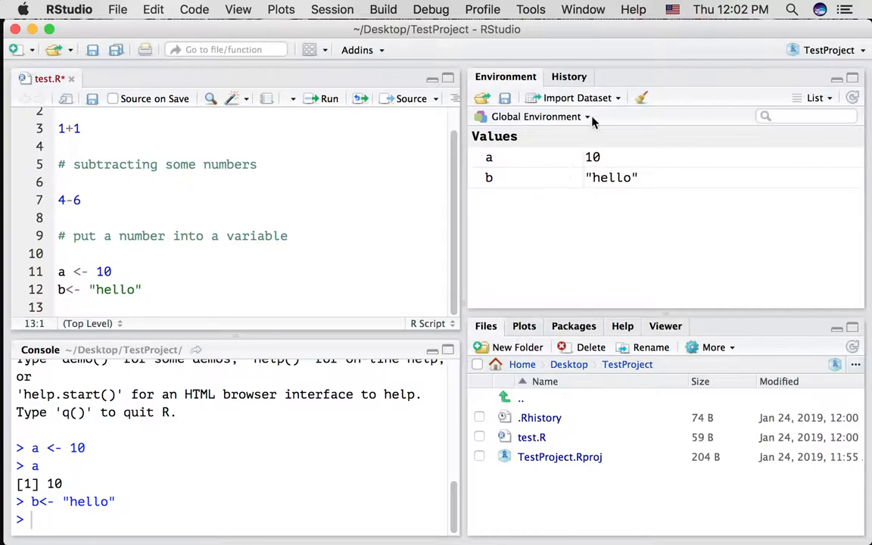
pyautogui.click(566, 79)
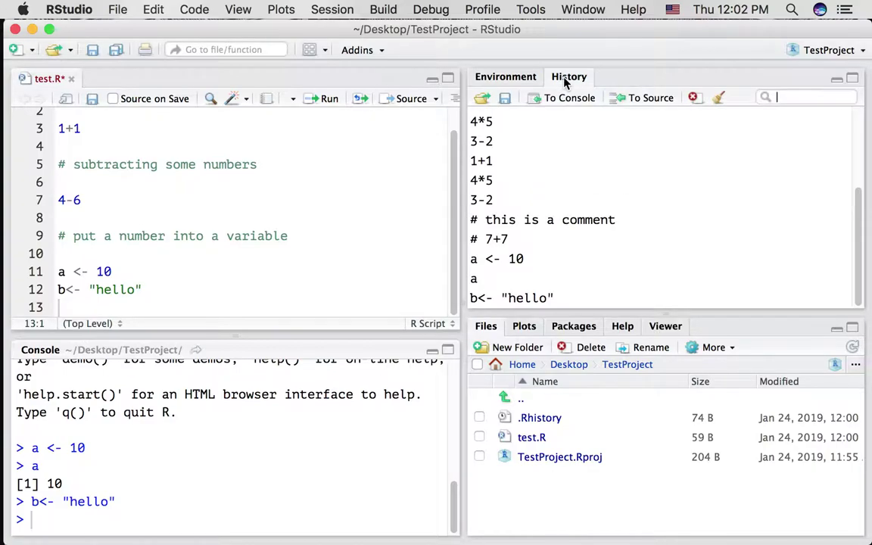
pyautogui.rightClick(545, 249)
pyautogui.click(600, 182)
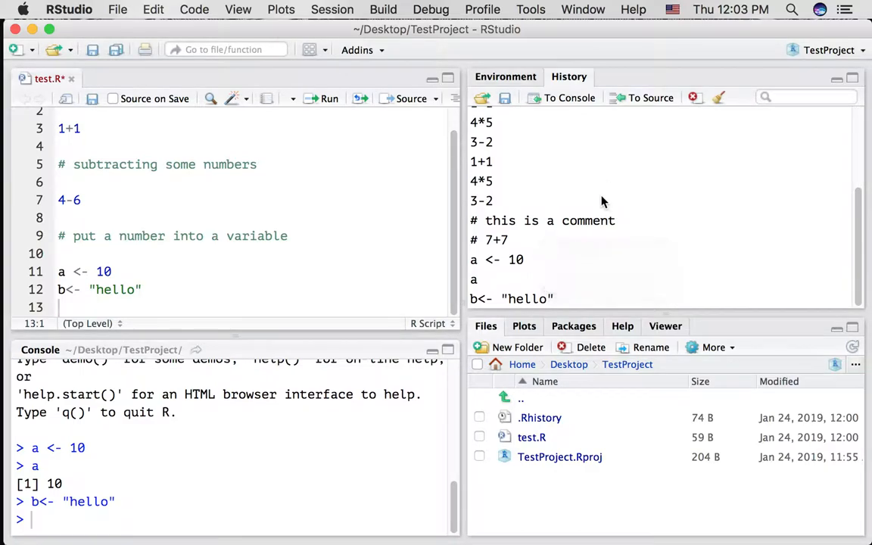
pyautogui.scroll(2, 602, 200)
pyautogui.scroll(5, 594, 226)
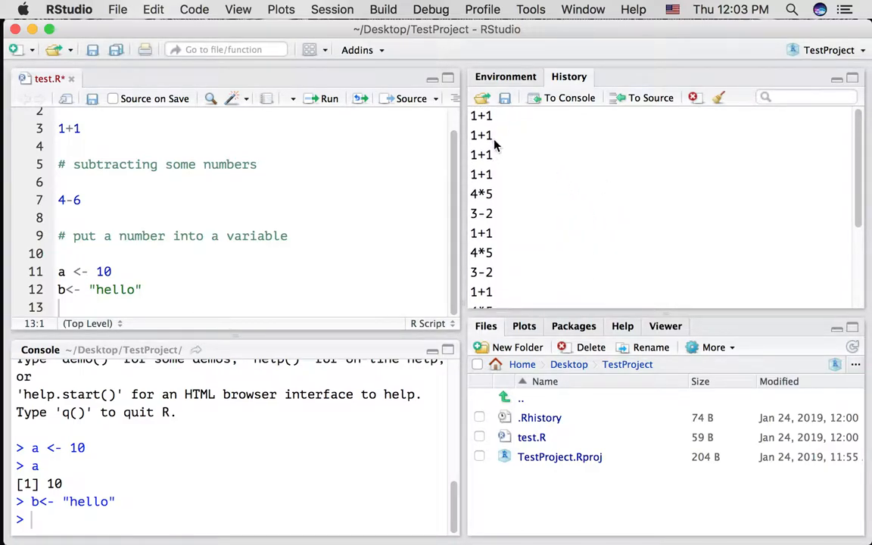
pyautogui.scroll(-5, 512, 207)
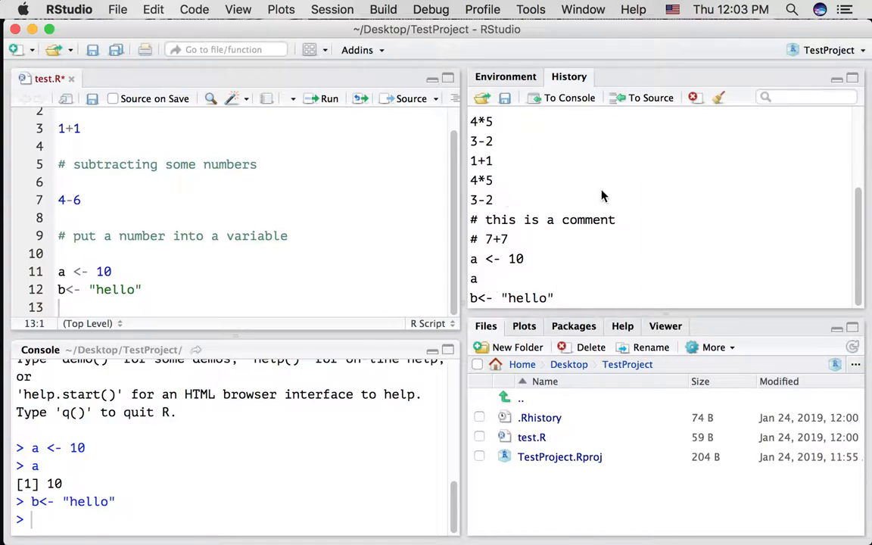
pyautogui.scroll(5, 603, 207)
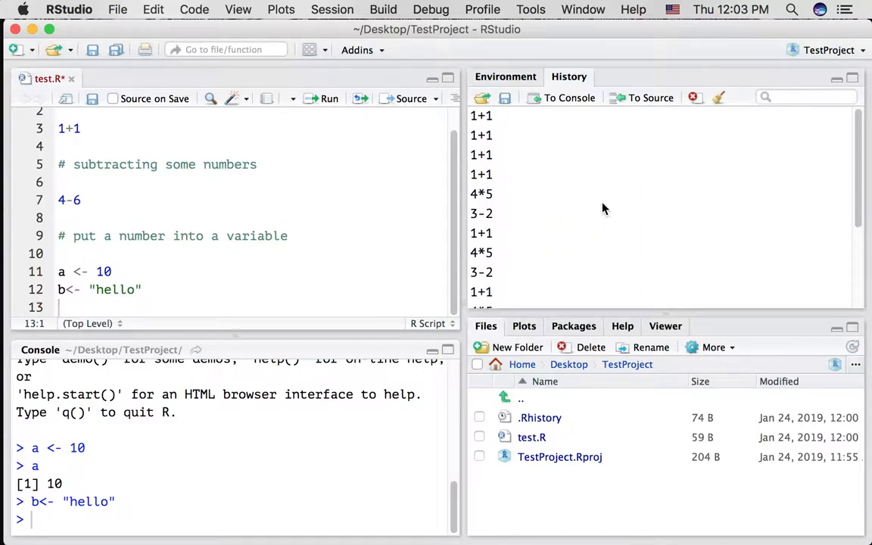
pyautogui.click(507, 76)
pyautogui.click(286, 202)
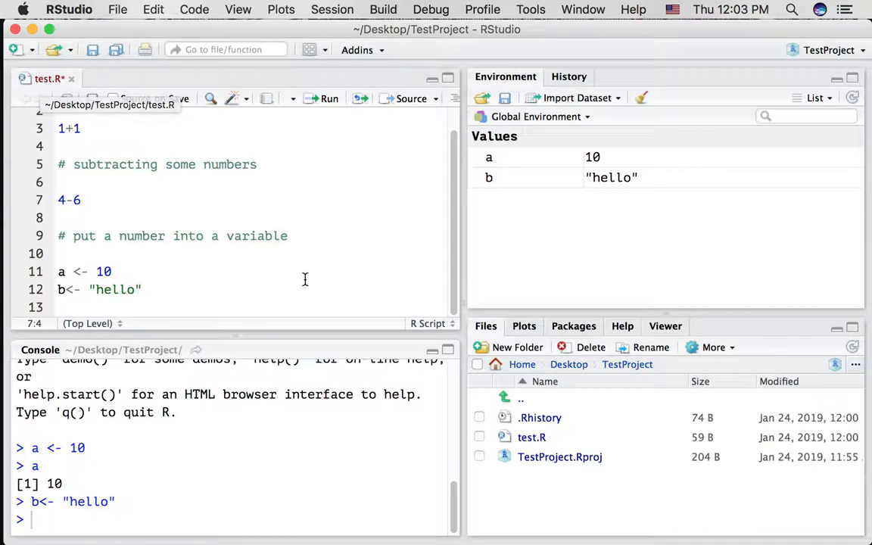
pyautogui.press('super+s')
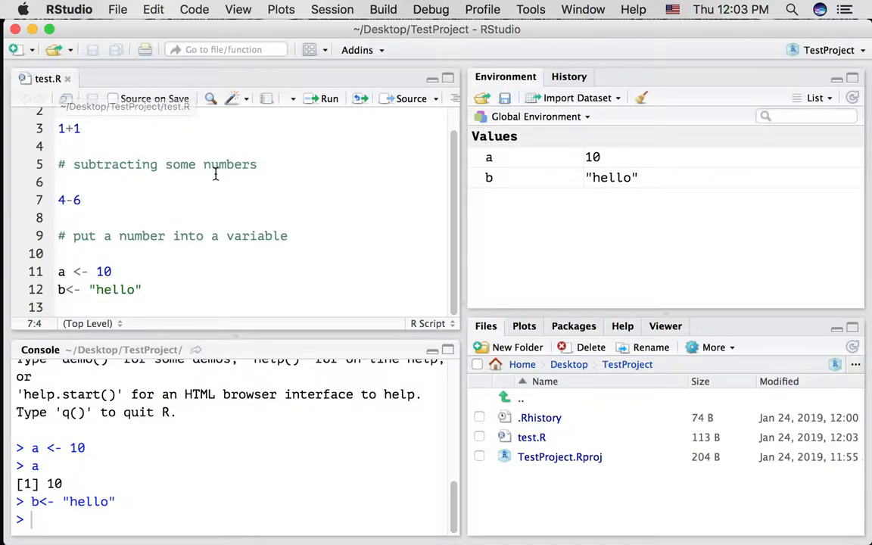
pyautogui.scroll(1, 216, 175)
pyautogui.moveTo(220, 116); pyautogui.dragTo(20, 118)
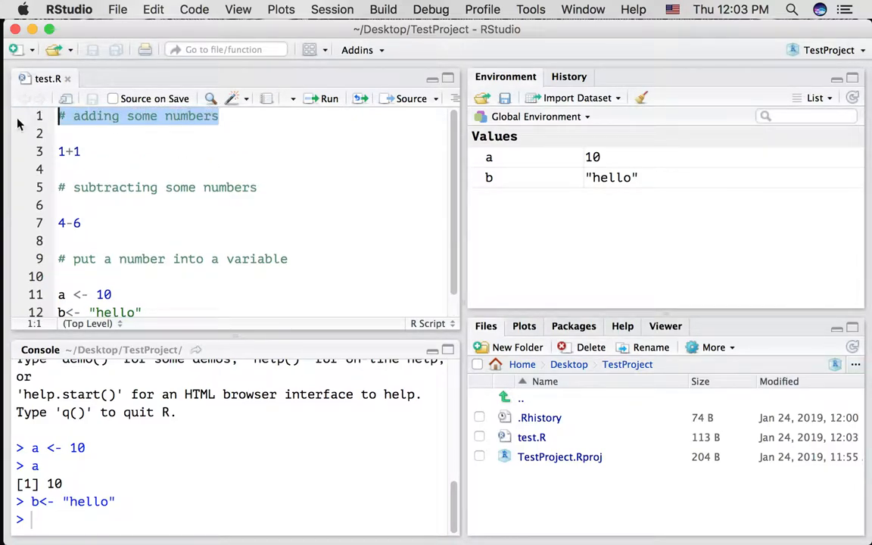
pyautogui.moveTo(115, 156); pyautogui.dragTo(54, 158)
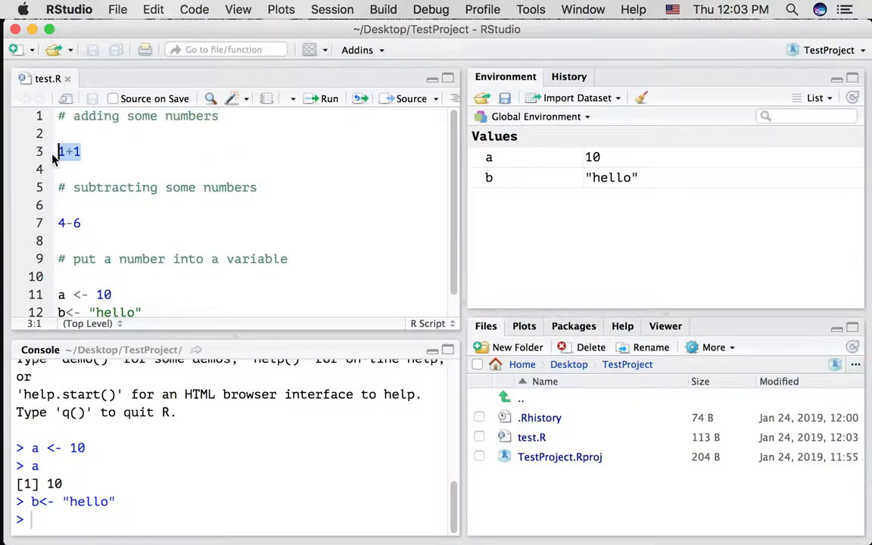
pyautogui.click(143, 156)
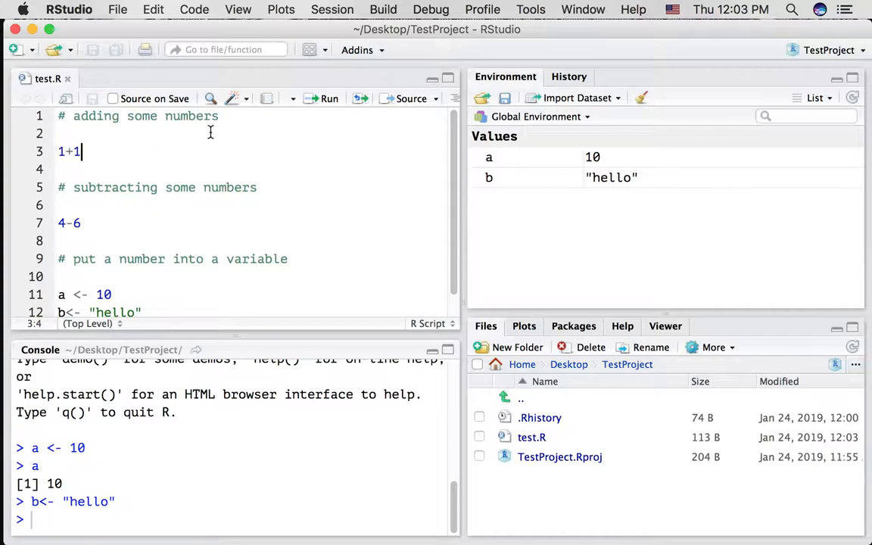
pyautogui.scroll(-2, 209, 131)
pyautogui.scroll(2, 211, 132)
# Create a new R Markdown document titled 'test R Markdown' with HTML output.
pyautogui.click(32, 51)
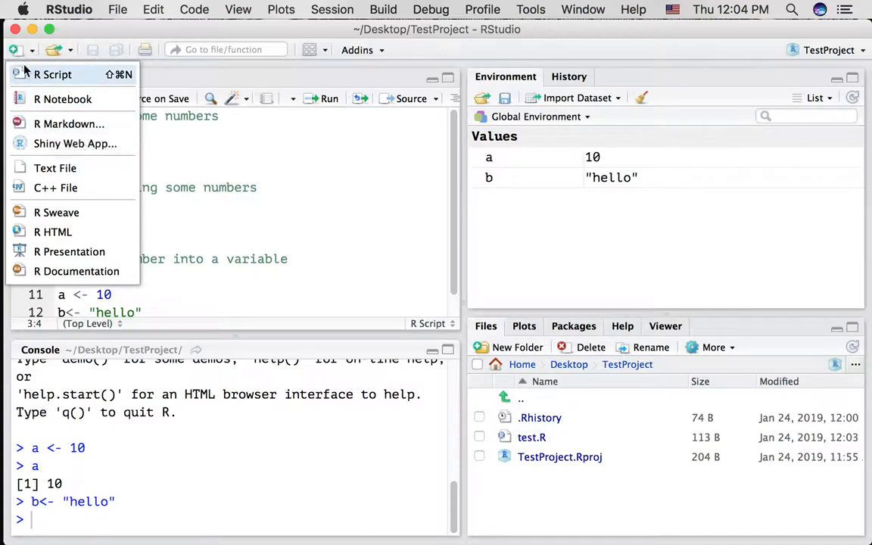
pyautogui.click(62, 127)
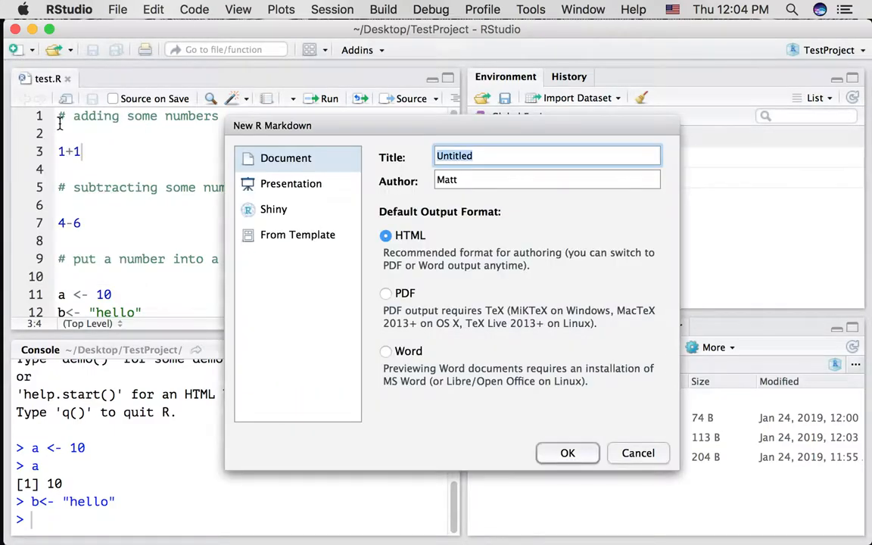
pyautogui.write('test')
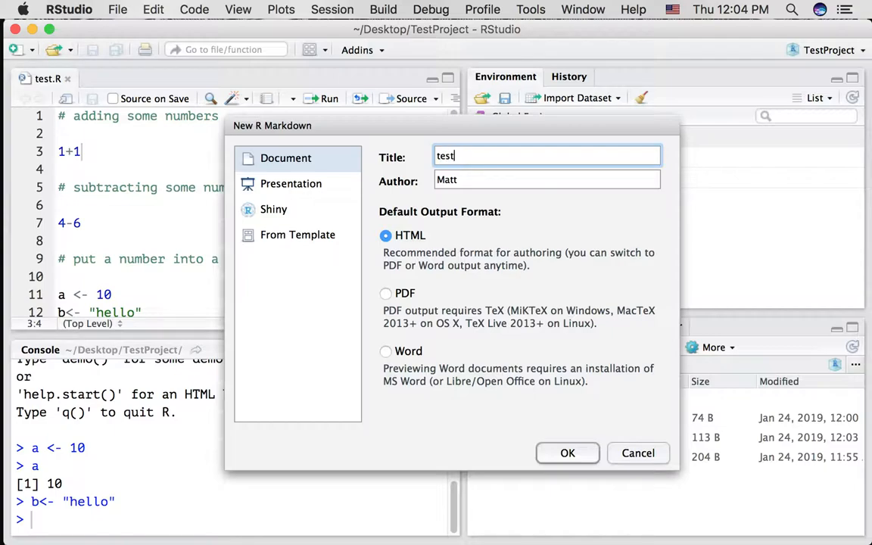
pyautogui.write(' R Mark')
pyautogui.write('down')
pyautogui.click(567, 452)
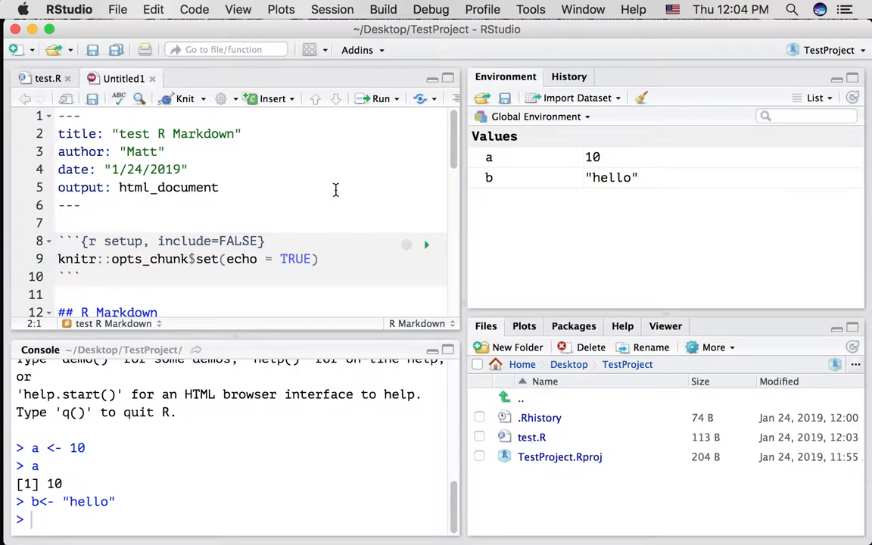
pyautogui.scroll(-1, 335, 190)
pyautogui.scroll(-5, 335, 190)
pyautogui.scroll(-5, 335, 190)
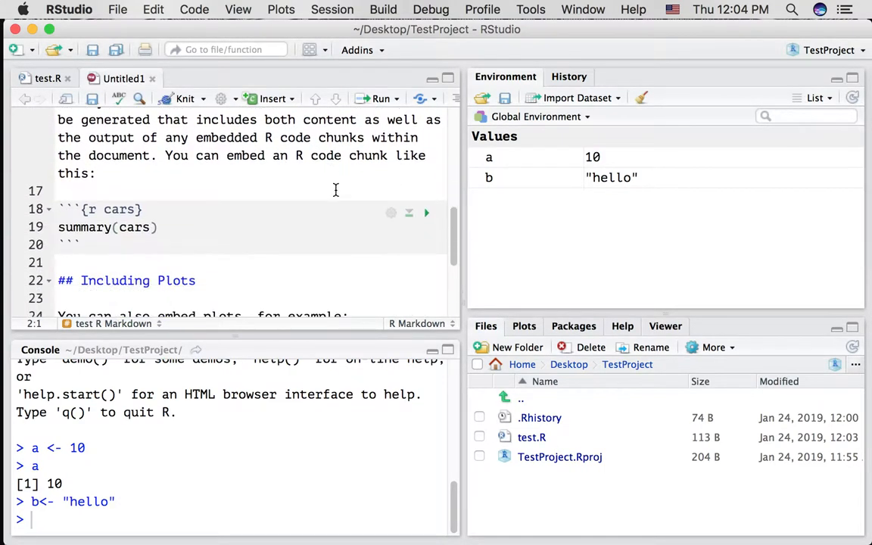
pyautogui.scroll(-3, 335, 190)
pyautogui.scroll(5, 335, 190)
pyautogui.scroll(5, 335, 190)
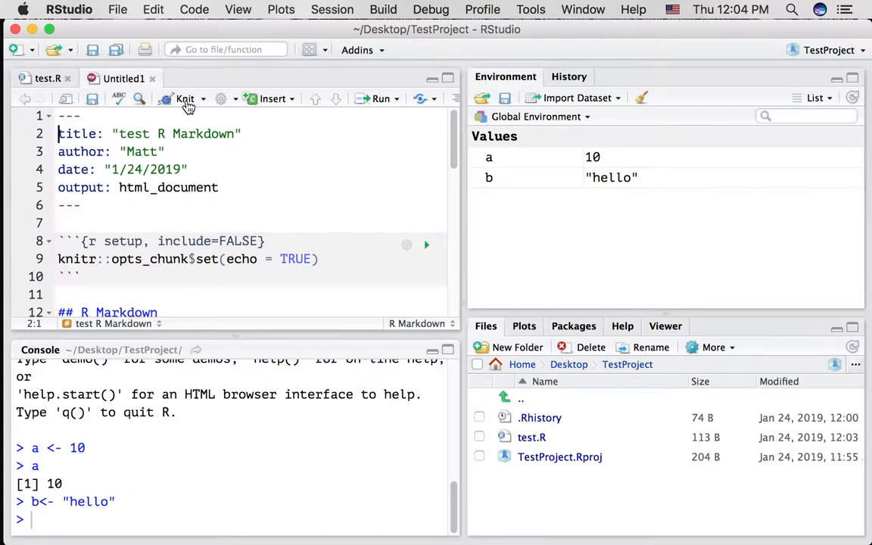
# Knit the document, saving it as Test Rmarkdown.Rmd to render the HTML.
pyautogui.click(185, 99)
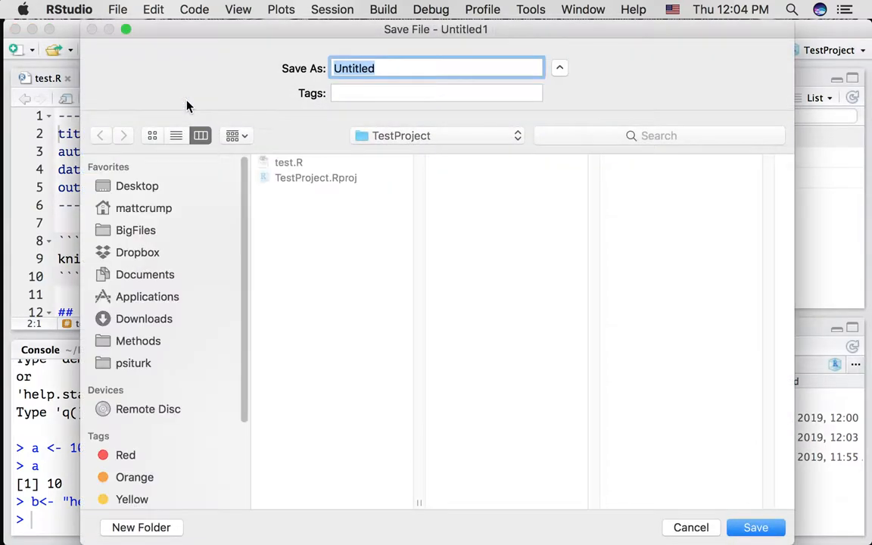
pyautogui.write('T')
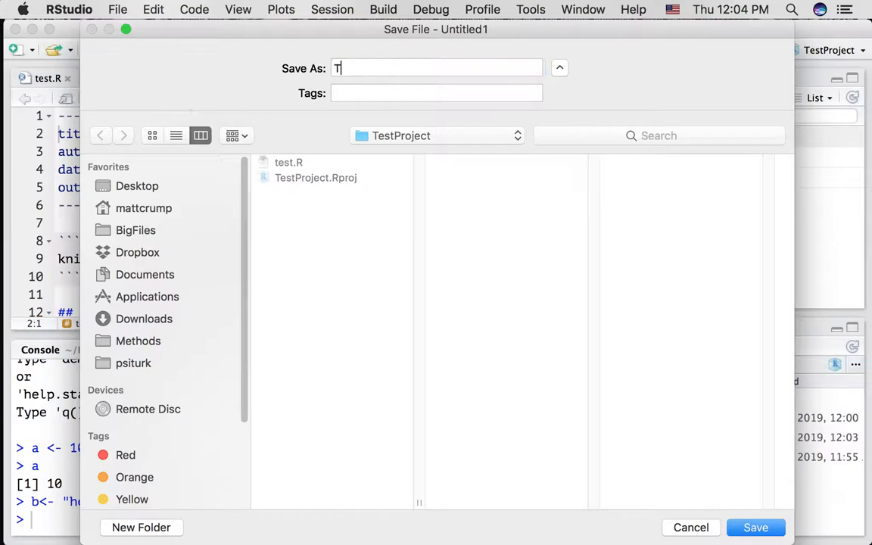
pyautogui.write('est Ram')
pyautogui.press('BackSpace')
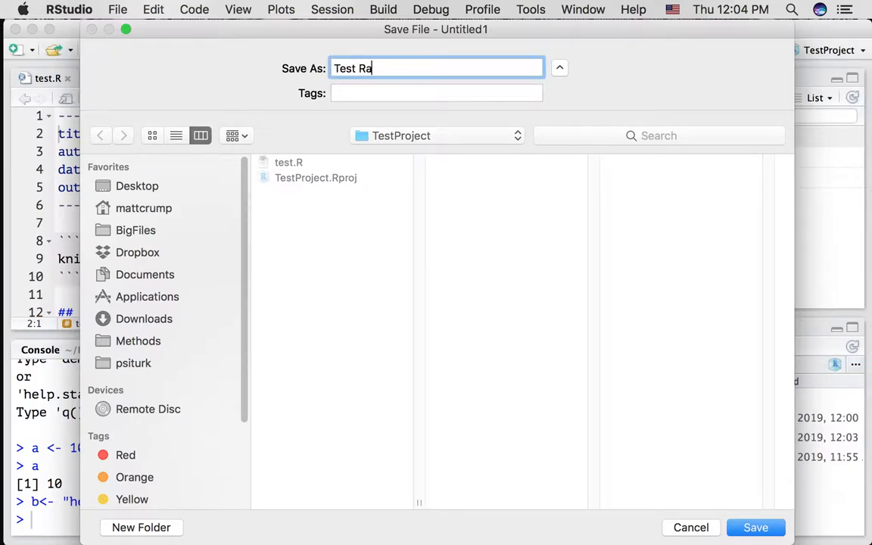
pyautogui.press('BackSpace')
pyautogui.write('markdown')
pyautogui.press('Return')
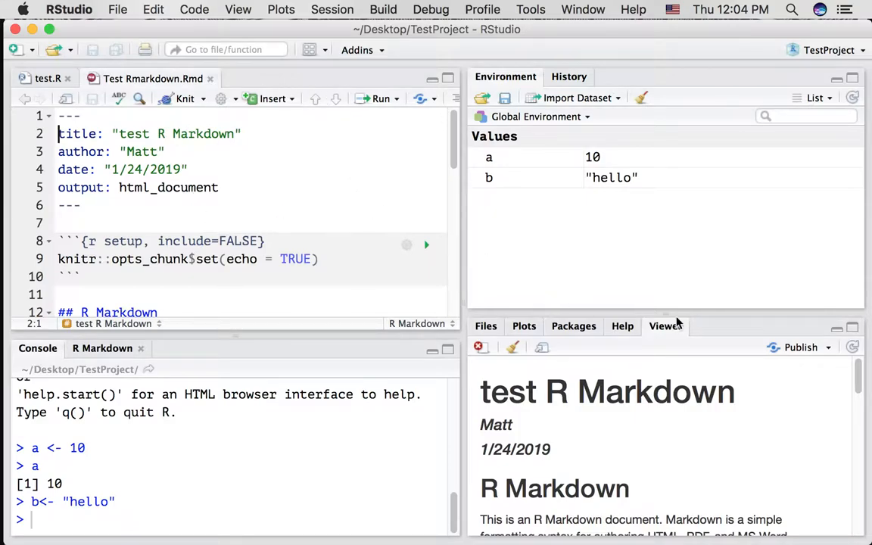
# Enlarge the Viewer pane for the knitted preview and show the rendered page in Safari.
pyautogui.moveTo(670, 312); pyautogui.dragTo(662, 167)
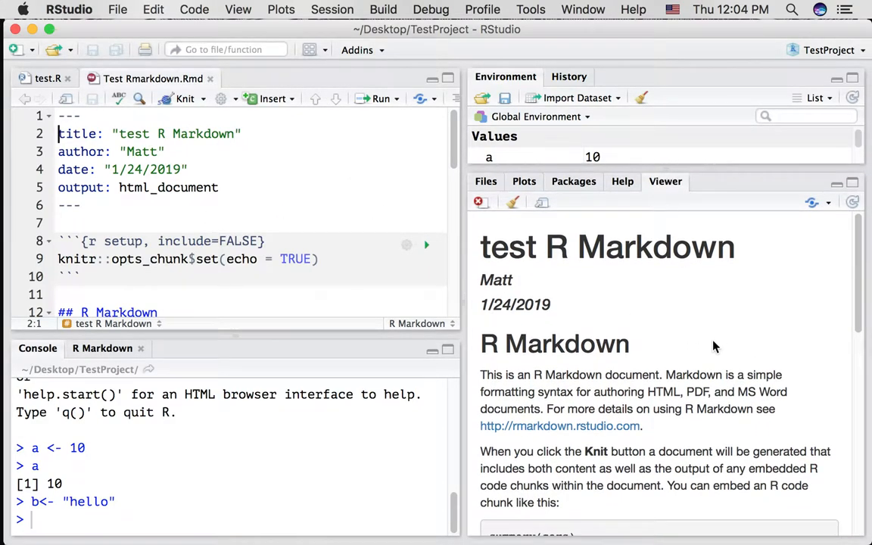
pyautogui.scroll(-2, 713, 346)
pyautogui.scroll(-1, 714, 345)
pyautogui.scroll(-3, 714, 346)
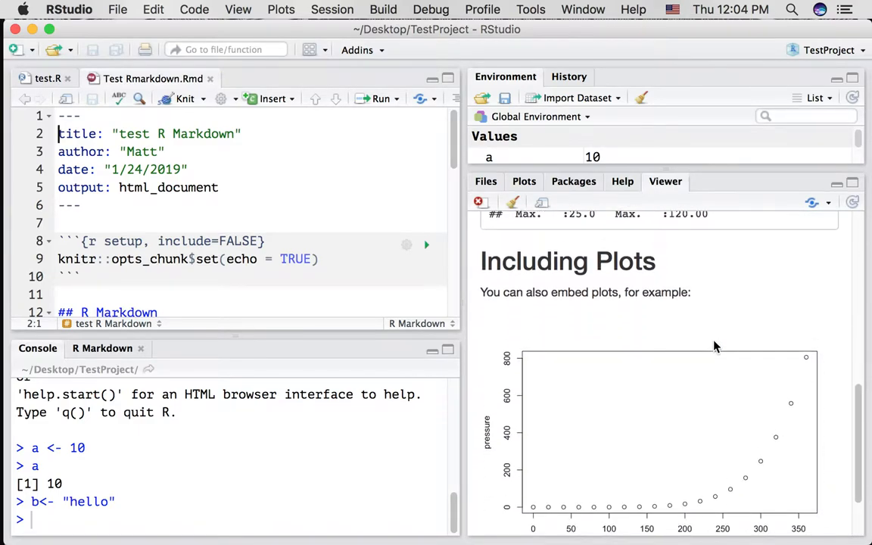
pyautogui.scroll(3, 713, 346)
pyautogui.scroll(5, 713, 346)
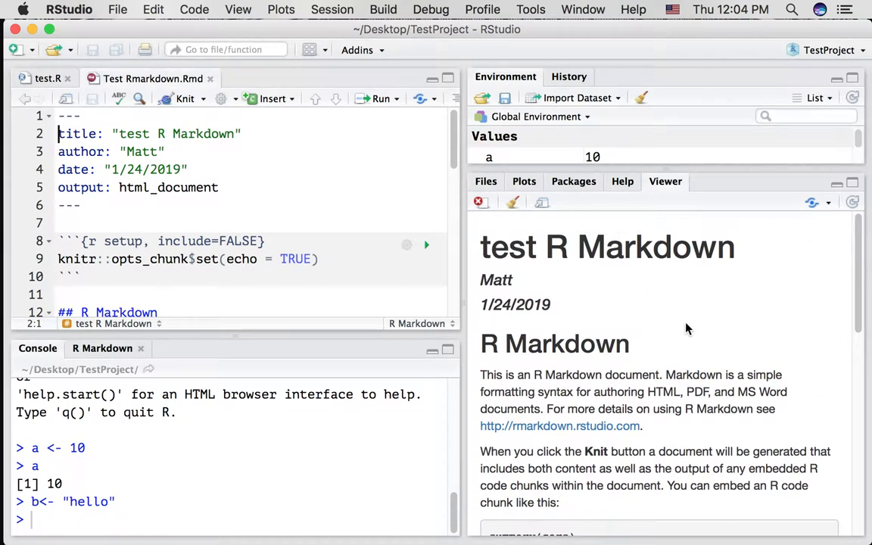
pyautogui.click(542, 208)
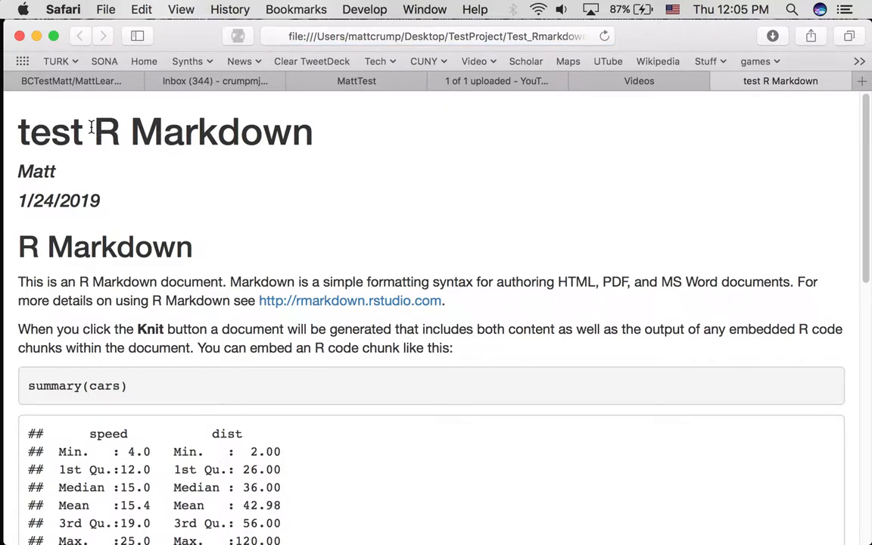
pyautogui.scroll(-2, 316, 206)
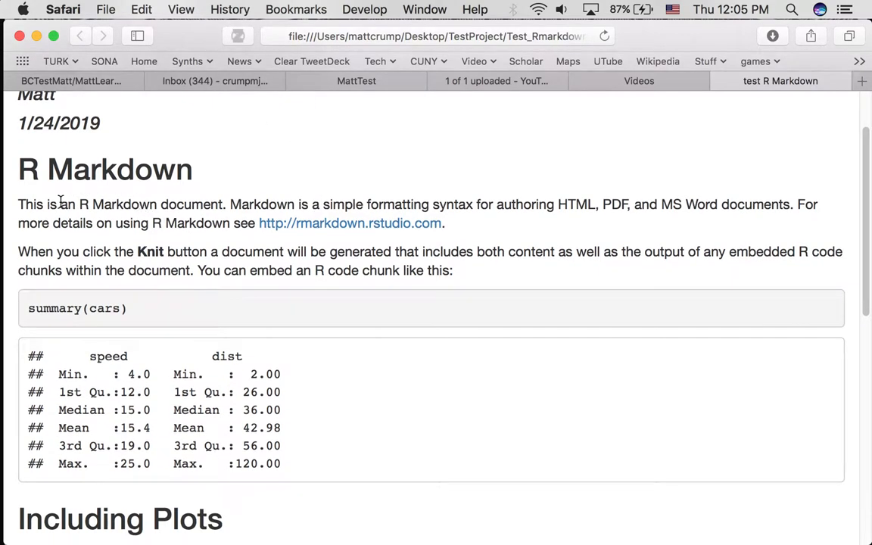
pyautogui.moveTo(35, 204); pyautogui.dragTo(249, 232)
pyautogui.click(474, 275)
pyautogui.scroll(-2, 465, 265)
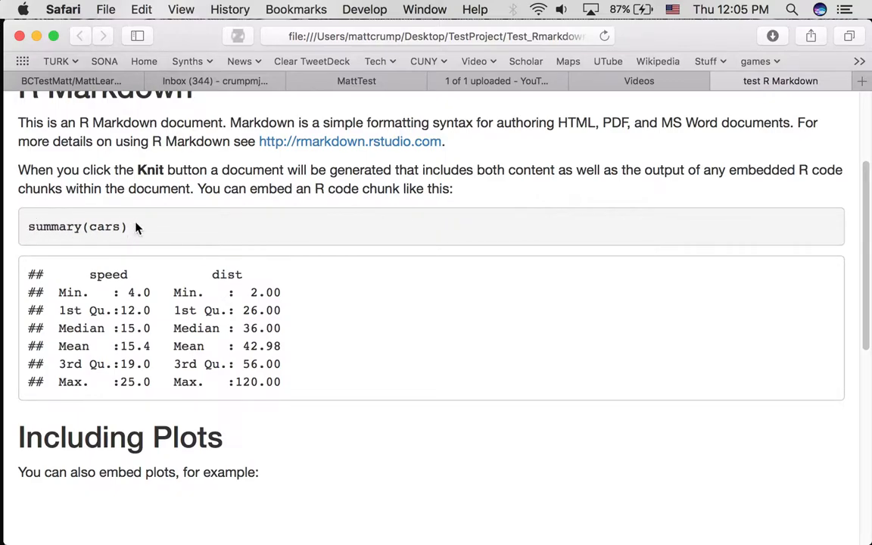
pyautogui.scroll(-2, 137, 227)
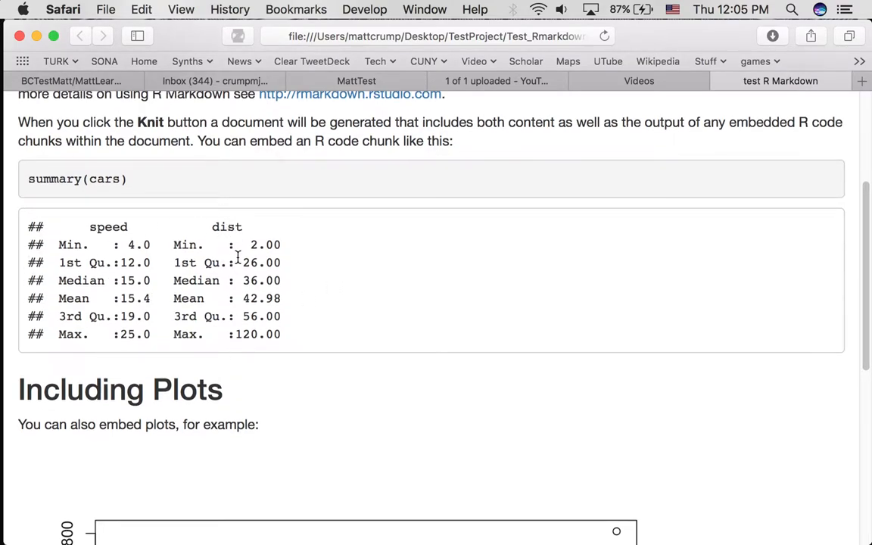
pyautogui.scroll(-5, 238, 257)
pyautogui.scroll(-5, 238, 257)
pyautogui.scroll(10, 238, 257)
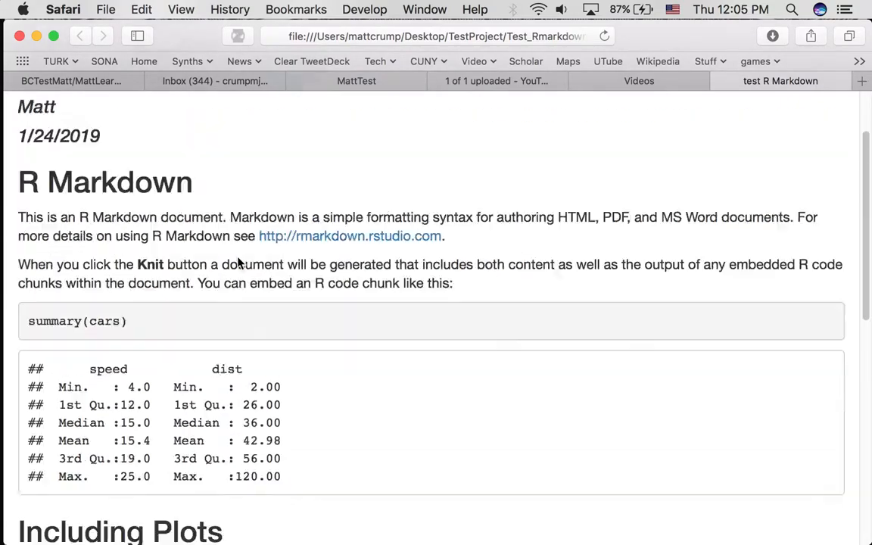
pyautogui.scroll(2, 237, 261)
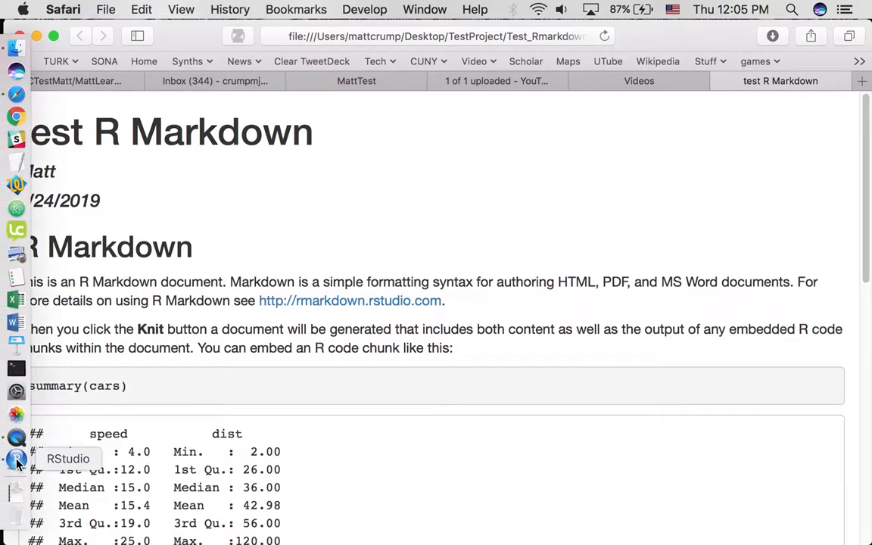
# Bring RStudio back to the front from the Dock, with the knitted preview still showing.
pyautogui.click(16, 459)
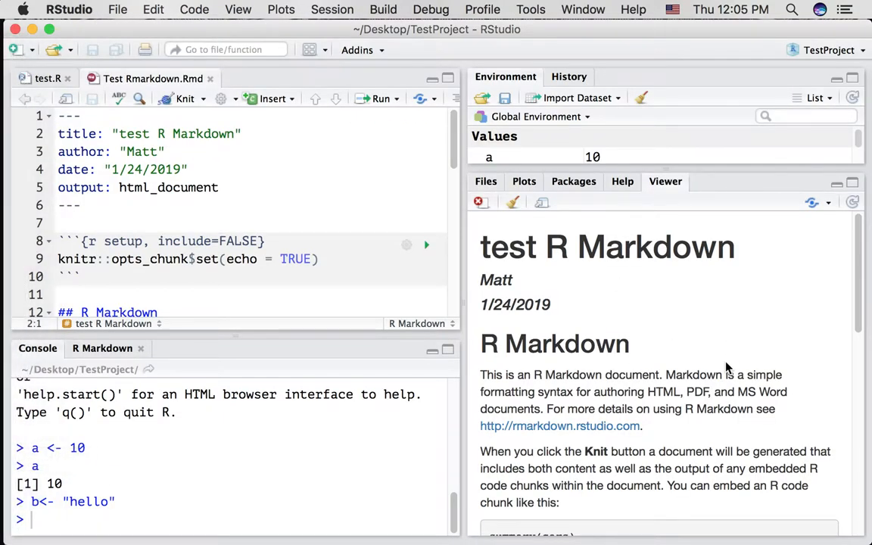